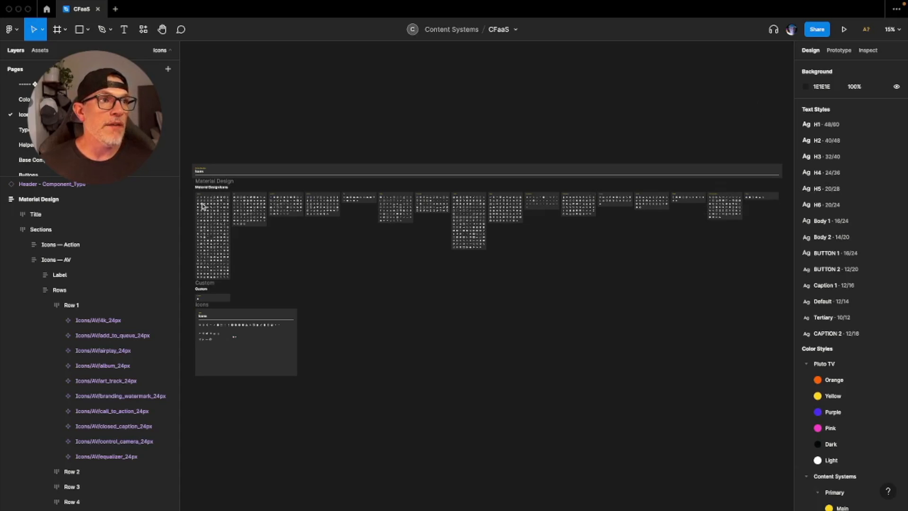
- Examine the Material Design Icons and select the 3D rotation icon's vector in the Action section
scroll(186, 193, up, 5)
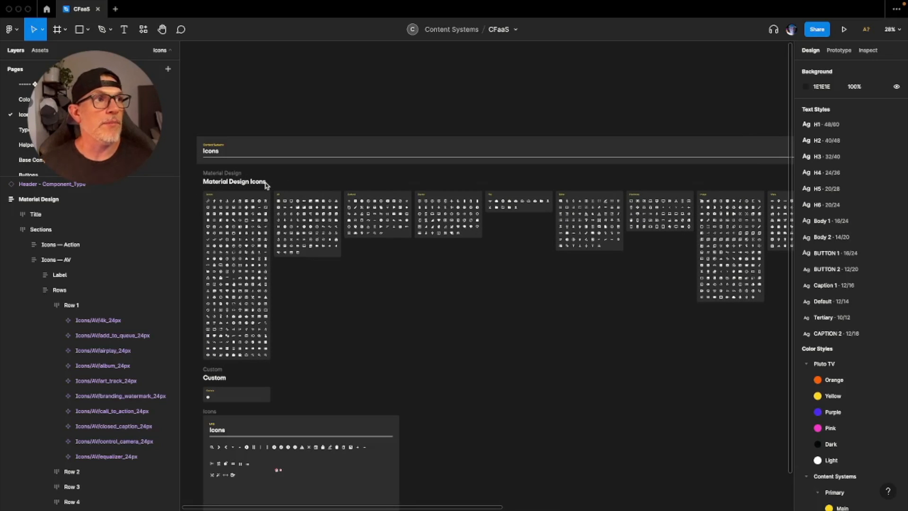
scroll(263, 186, up, 4)
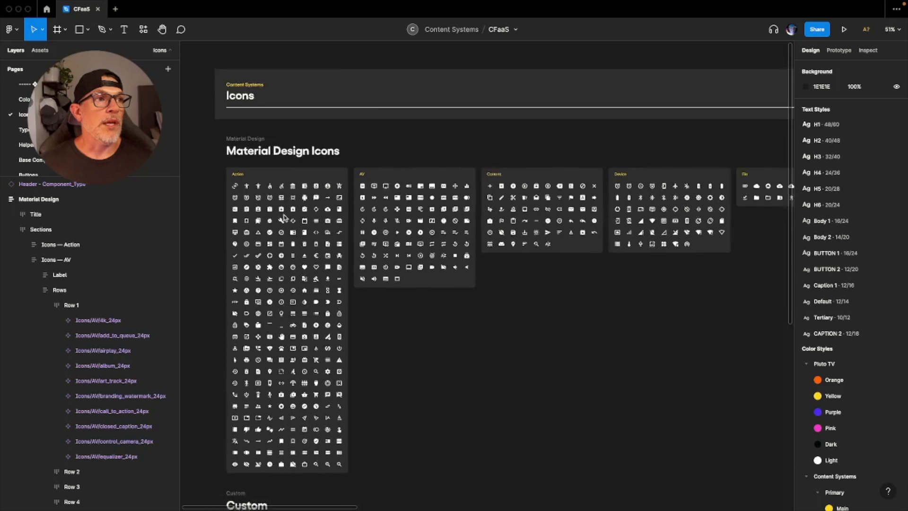
scroll(263, 216, left, 3)
scroll(353, 214, up, 3)
scroll(369, 216, right, 2)
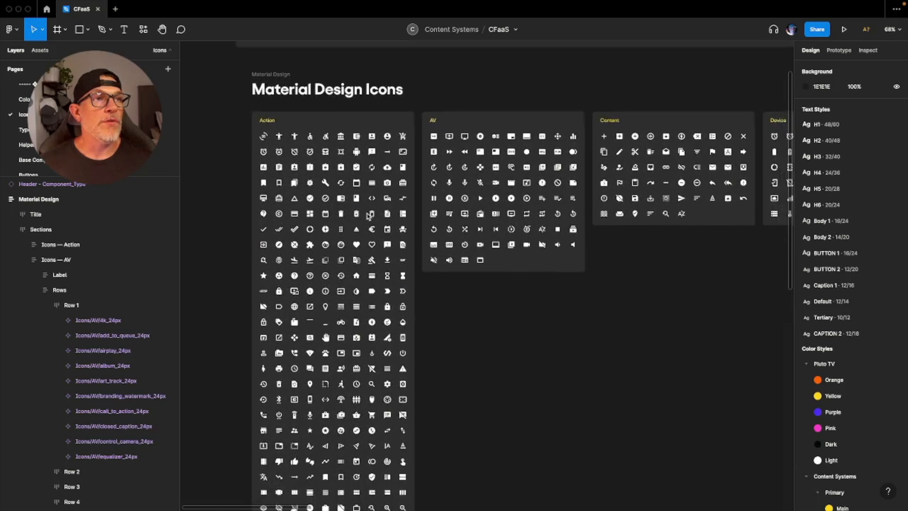
scroll(370, 216, down, 2)
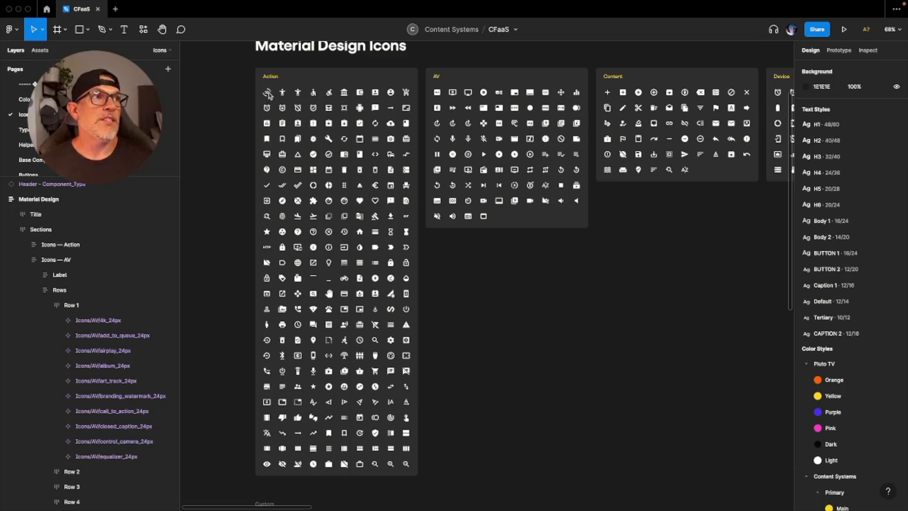
scroll(268, 97, up, 10)
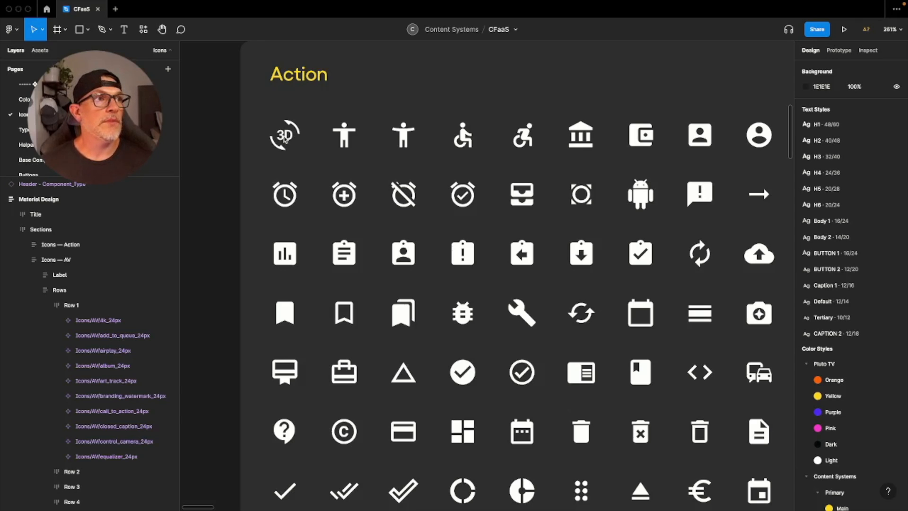
click(285, 137)
key(shift+2)
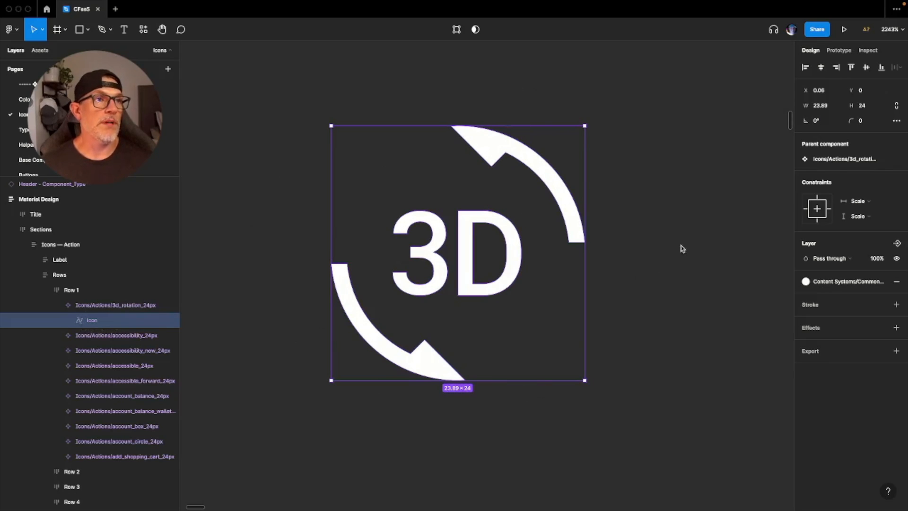
ctrl+scroll(457, 294, up, 1)
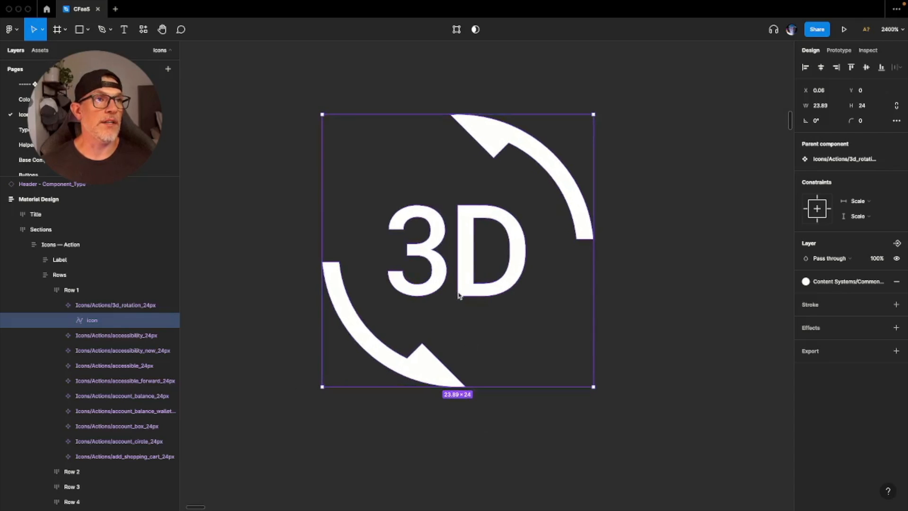
drag(458, 293, 467, 310)
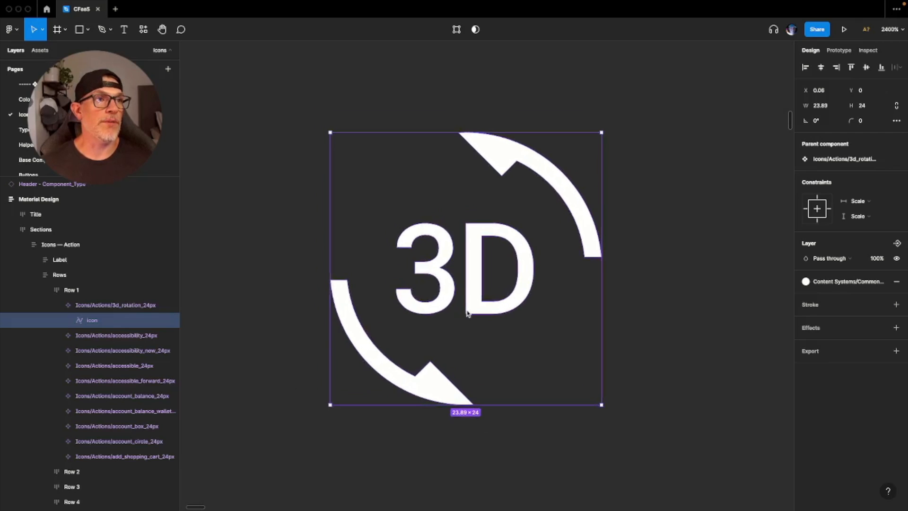
- Compare the properties of the 3d_rotation_24px component with those of its nested icon vector
click(79, 307)
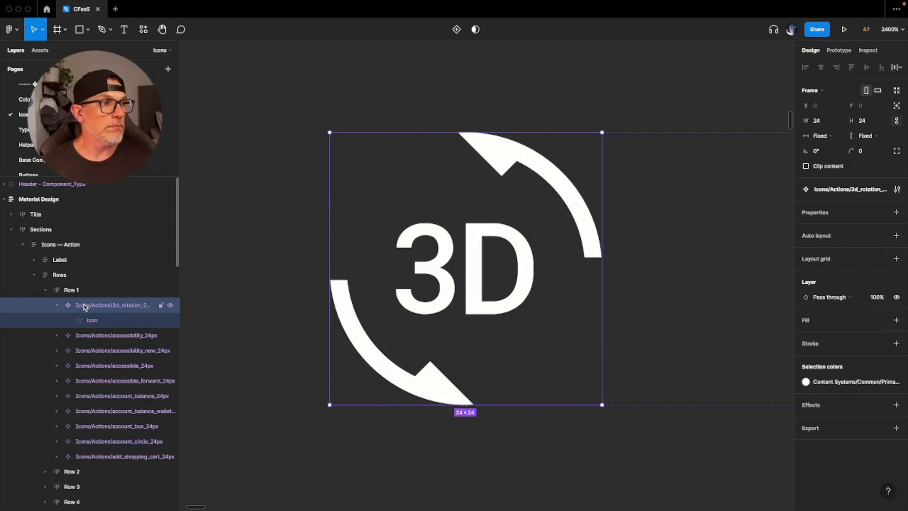
click(91, 320)
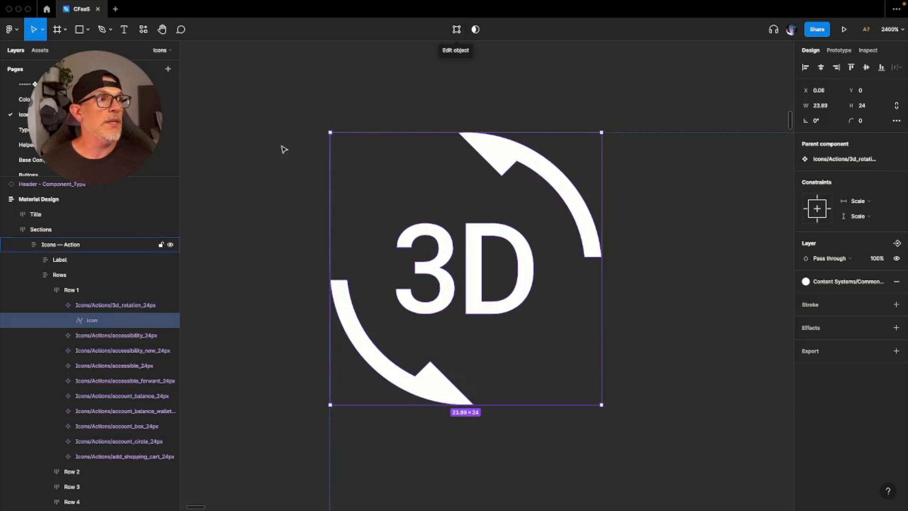
click(79, 307)
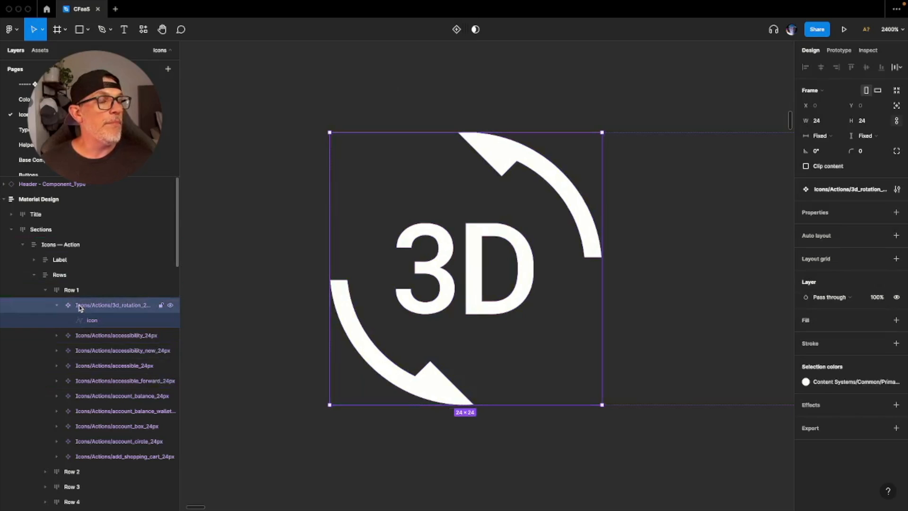
click(91, 321)
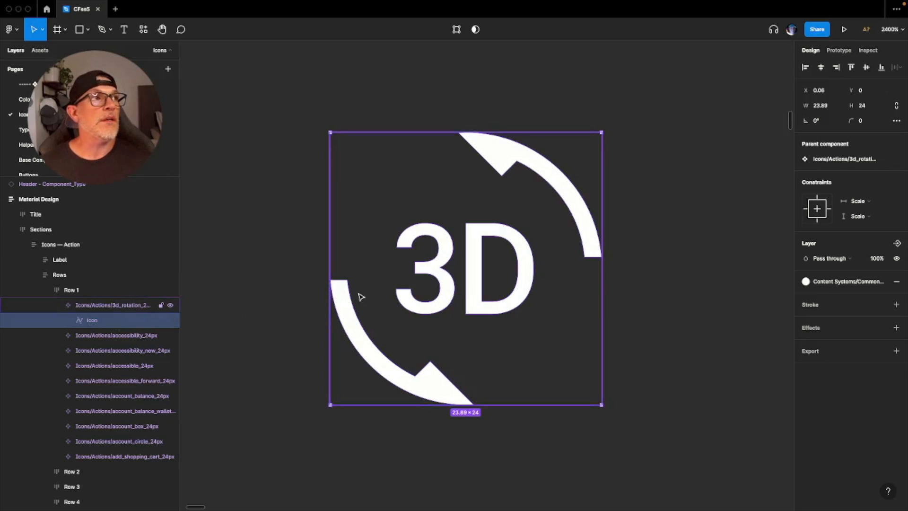
- Add a text layer reading "icon" and place it at the page's top level, directly above the Material Design frame in the layer order
click(123, 30)
scroll(397, 106, up, 2)
click(369, 94)
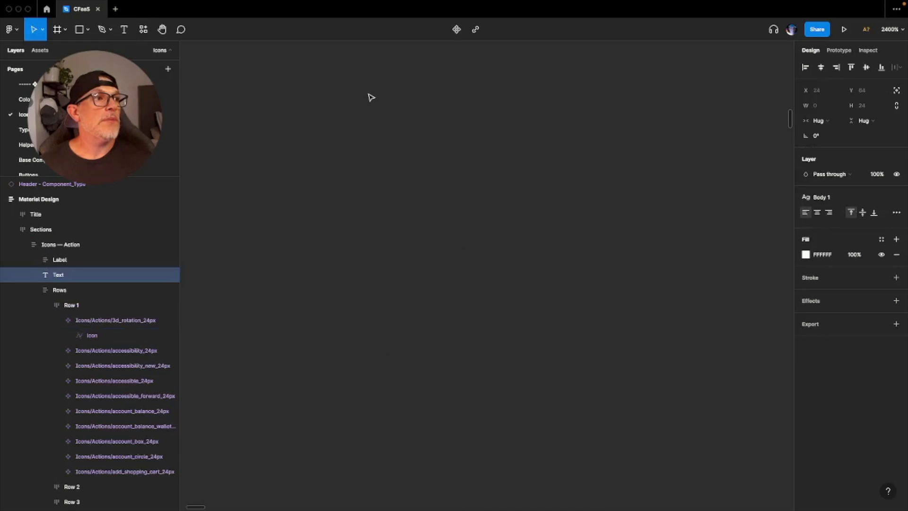
drag(56, 274, 40, 197)
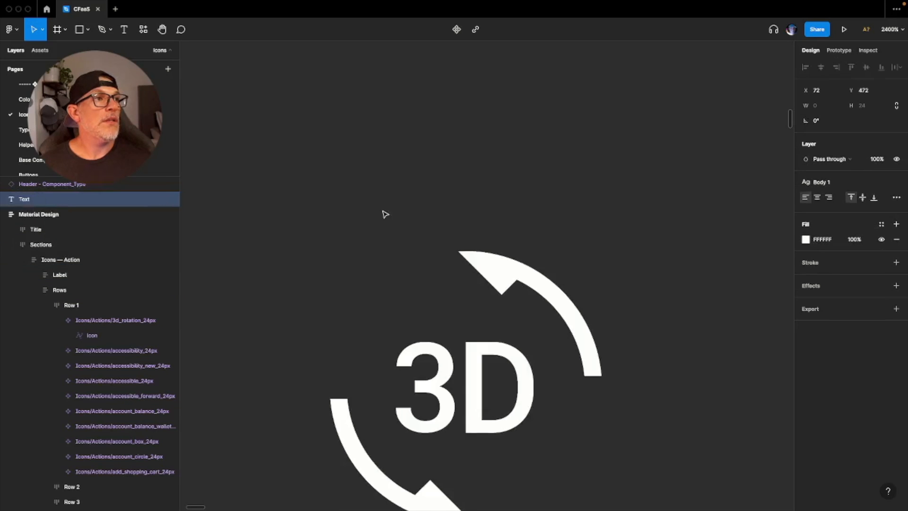
scroll(399, 262, up, 10)
scroll(399, 263, down, 10)
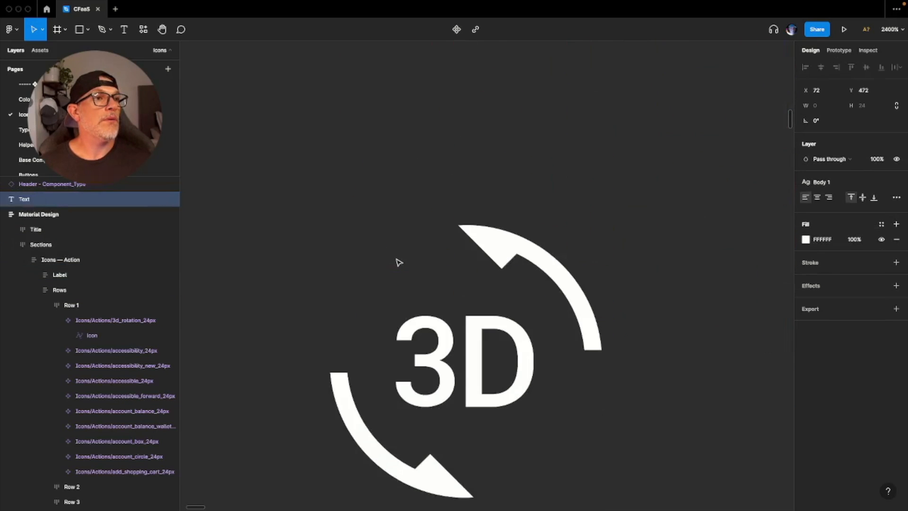
scroll(399, 262, down, 3)
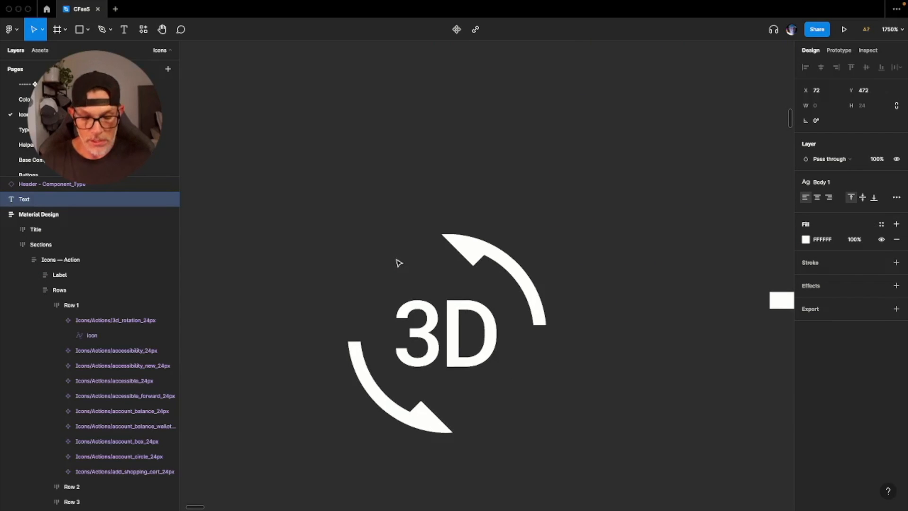
text(icon)
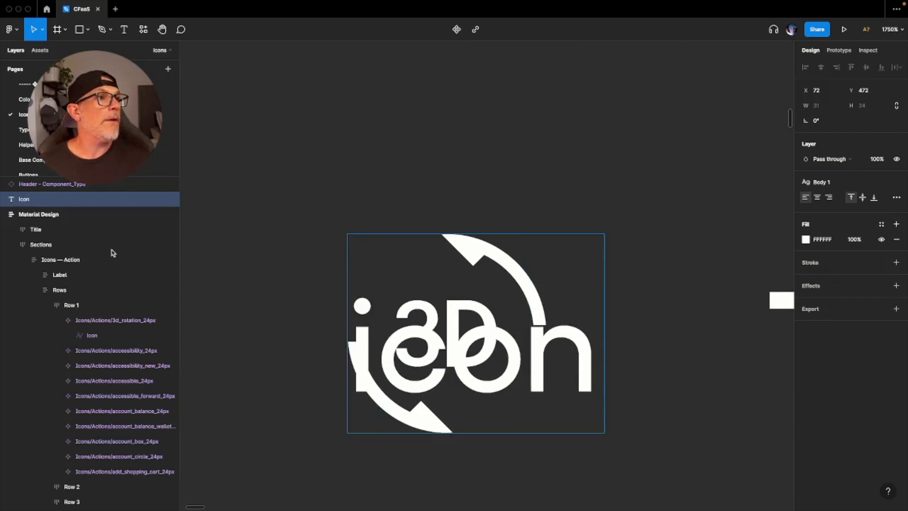
click(27, 217)
click(21, 199)
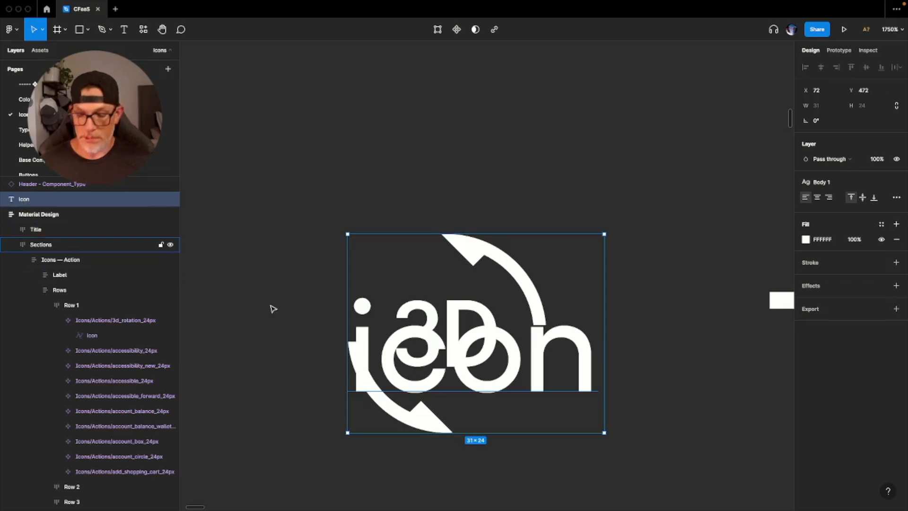
- Move the "icon" text up 30 px between the Action label and the 3D icon, and delete it
key(shift+Up)
key(shift+Up)
key(shift+Up)
drag(587, 214, 540, 383)
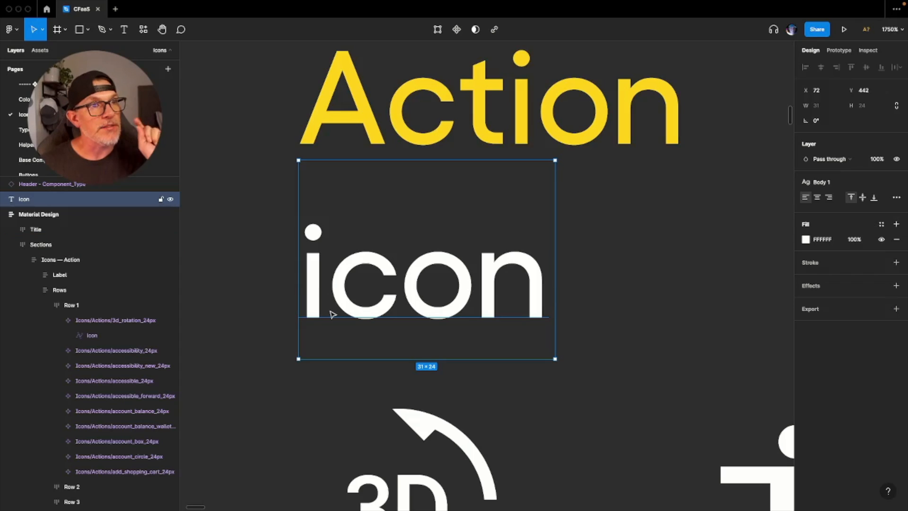
key(Delete)
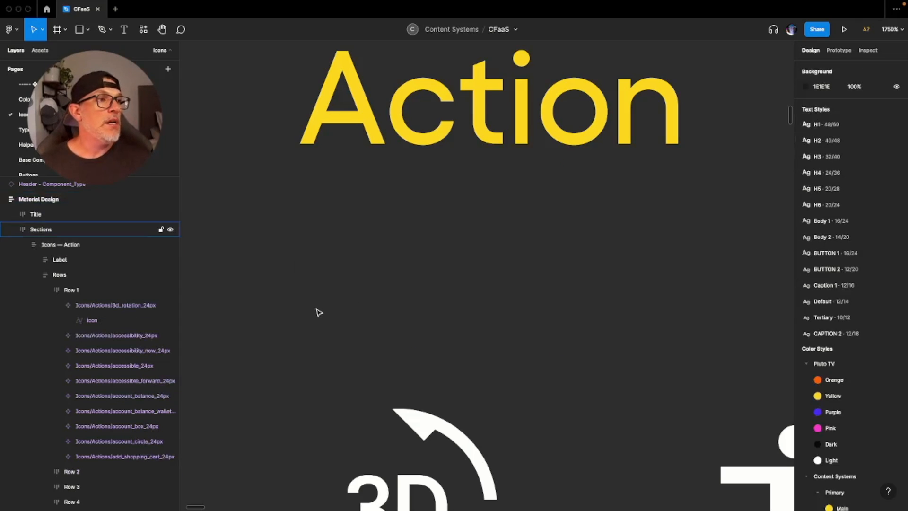
- Collapse the 3d_rotation_24px component and inspect the nested layers of the Row 1 components from accessibility_24px to account_balance_24px
click(93, 320)
click(92, 305)
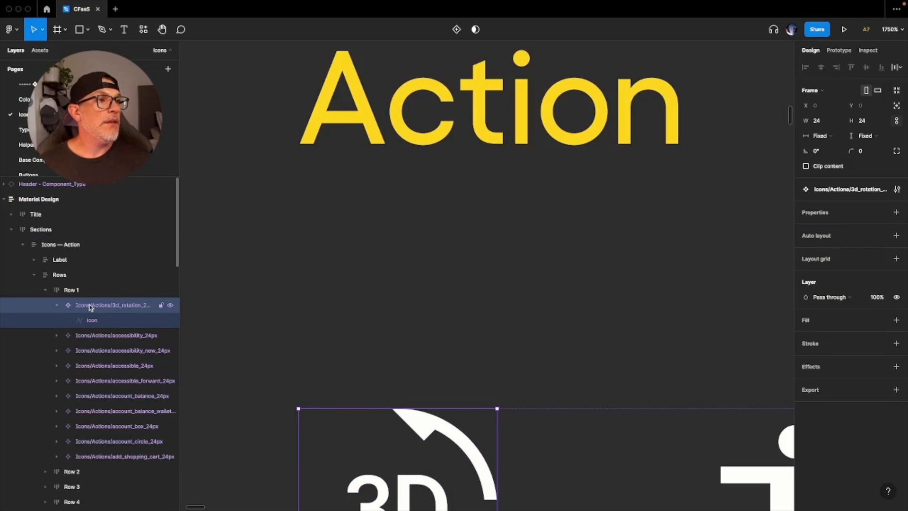
click(56, 305)
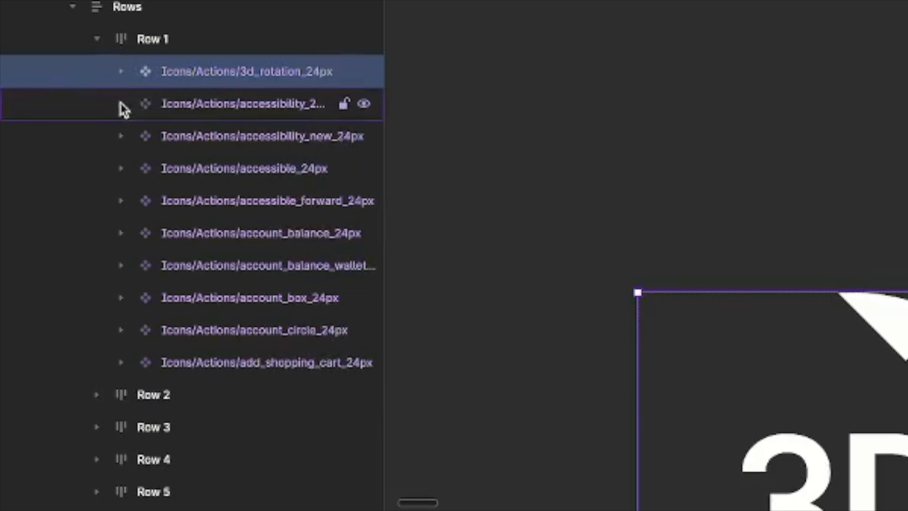
click(121, 105)
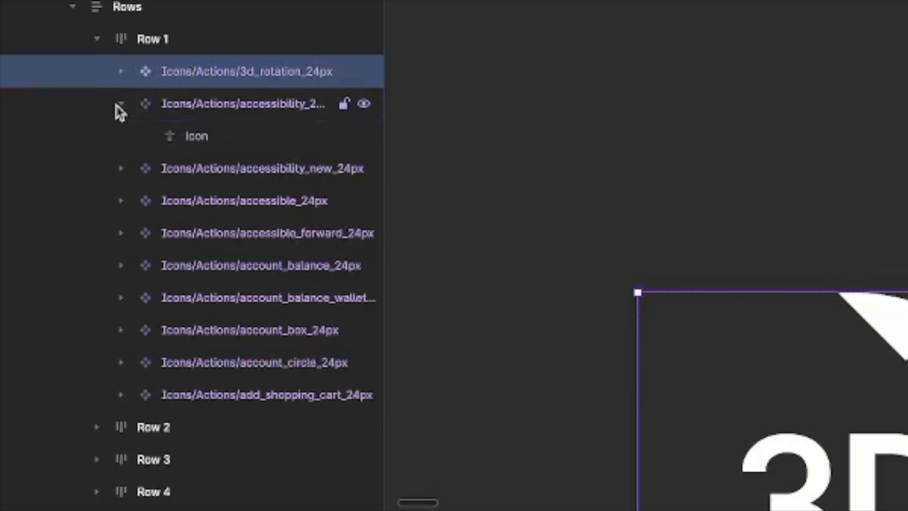
click(120, 170)
click(118, 234)
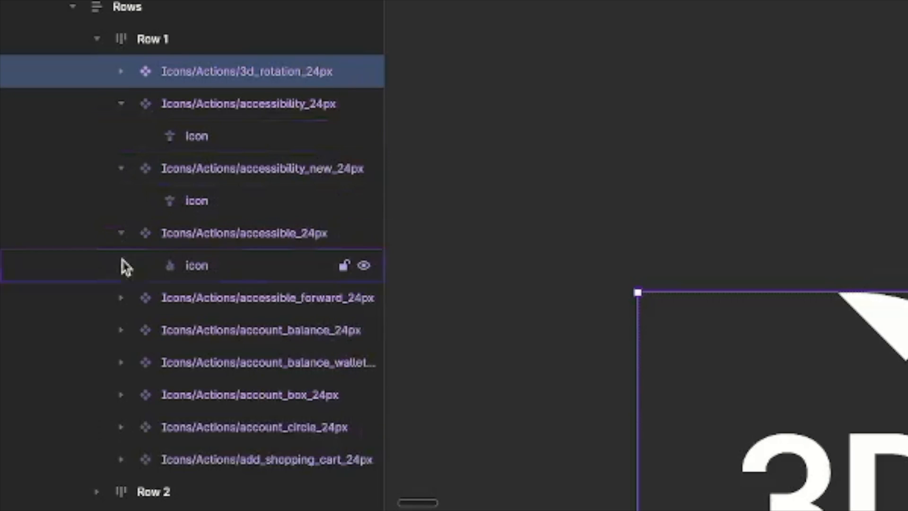
click(121, 298)
click(121, 363)
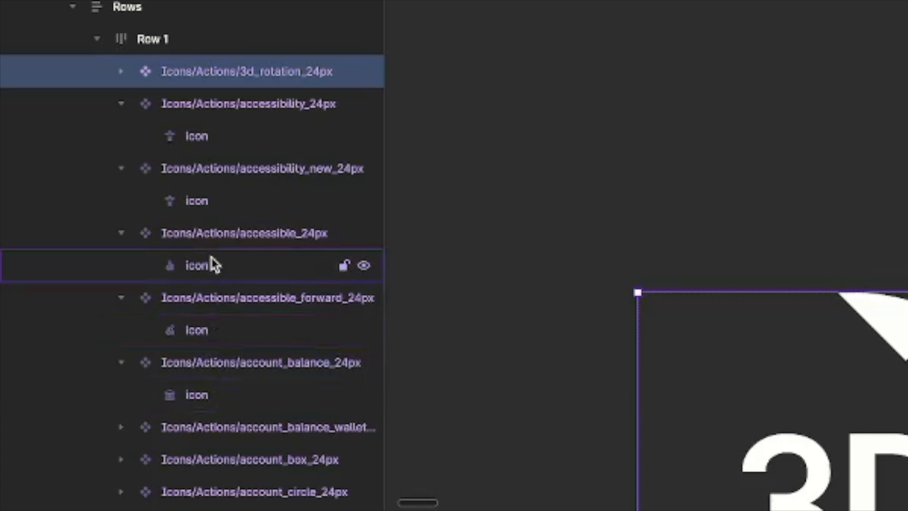
- Collapse the expanded Row 1 components from accessibility_24px to account_balance_24px in the layer list
click(121, 105)
click(122, 136)
click(121, 169)
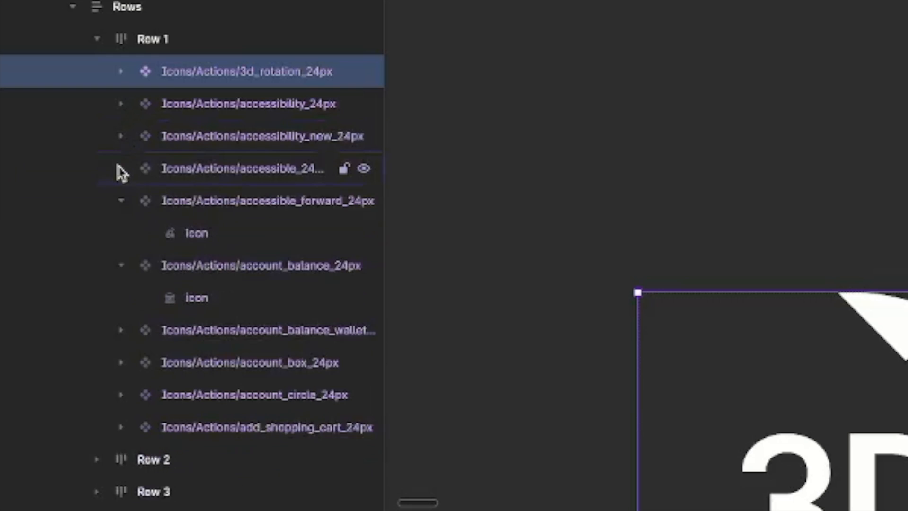
click(121, 201)
click(121, 233)
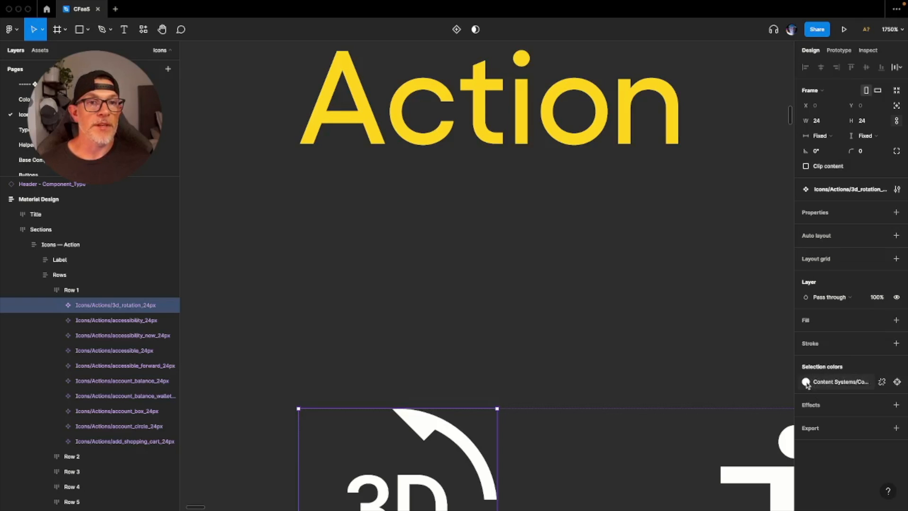
- Select the Icons — Action frame within the Material Design sections
scroll(517, 254, down, 5)
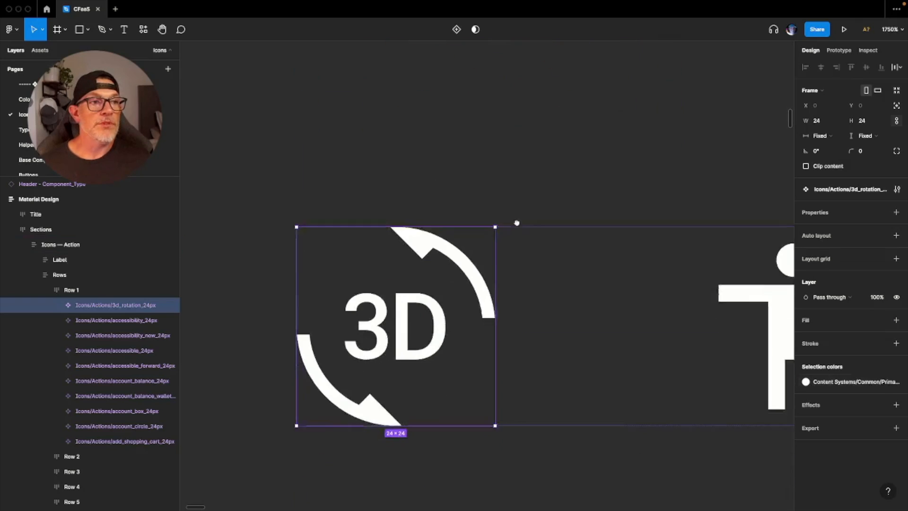
scroll(470, 274, left, 2)
scroll(469, 274, up, 2)
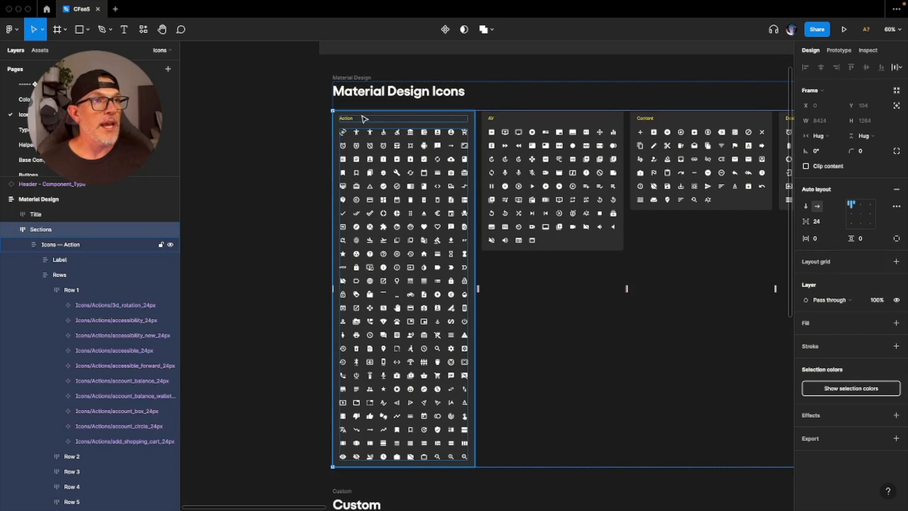
click(364, 118)
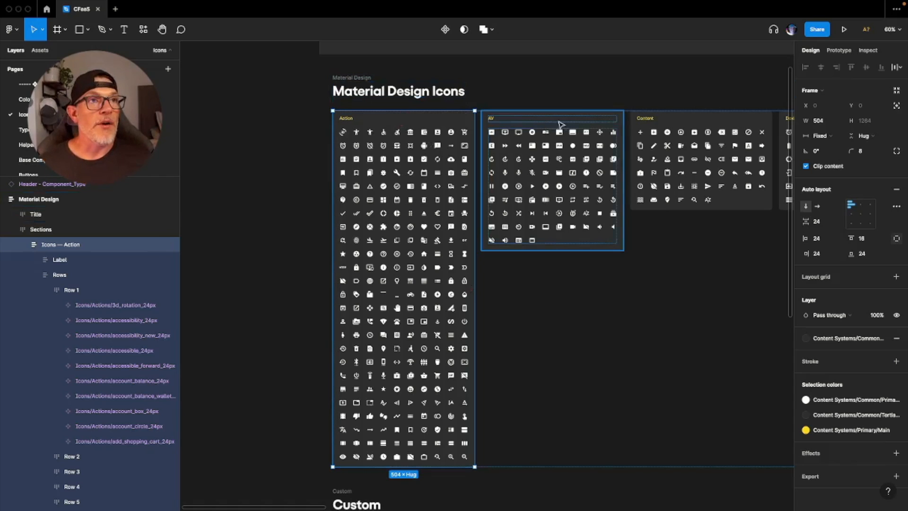
- Survey the Material Design icon categories through Communication, and examine the AV icons up close
drag(631, 199, 416, 225)
drag(602, 177, 410, 181)
drag(662, 183, 562, 210)
drag(689, 205, 415, 203)
drag(666, 200, 481, 198)
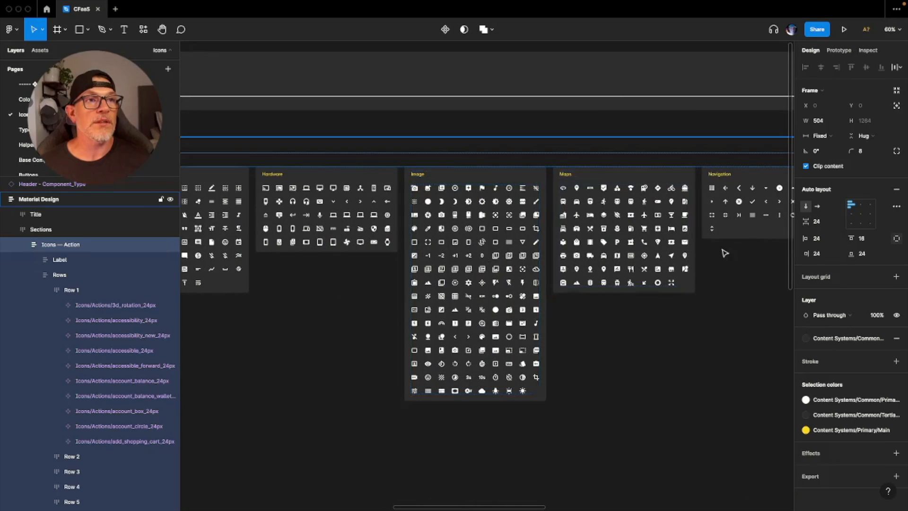
scroll(713, 258, right, 5)
scroll(428, 263, right, 10)
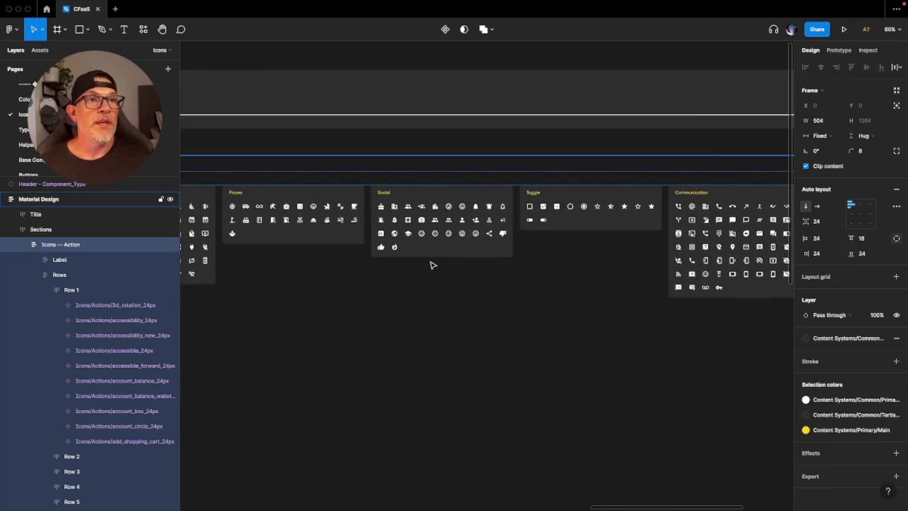
scroll(403, 266, left, 15)
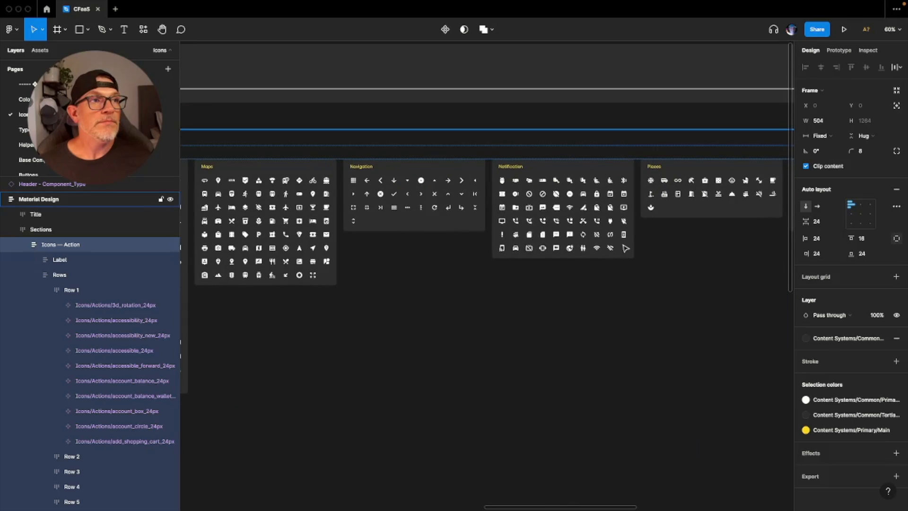
scroll(543, 281, left, 10)
scroll(609, 286, up, 5)
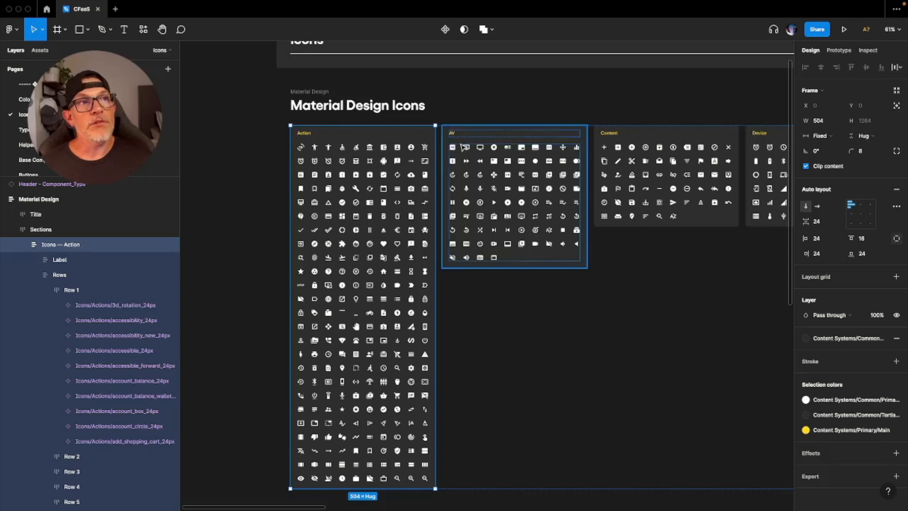
scroll(452, 149, up, 10)
drag(504, 219, 503, 214)
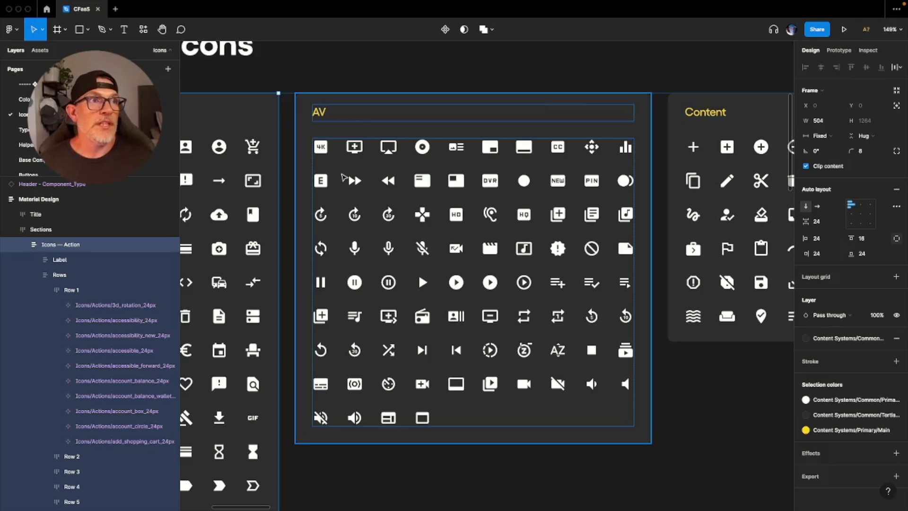
- Select the nested icon layer of the add_to_queue_24px component in the AV section and view it up close
scroll(366, 207, up, 5)
drag(365, 206, 337, 207)
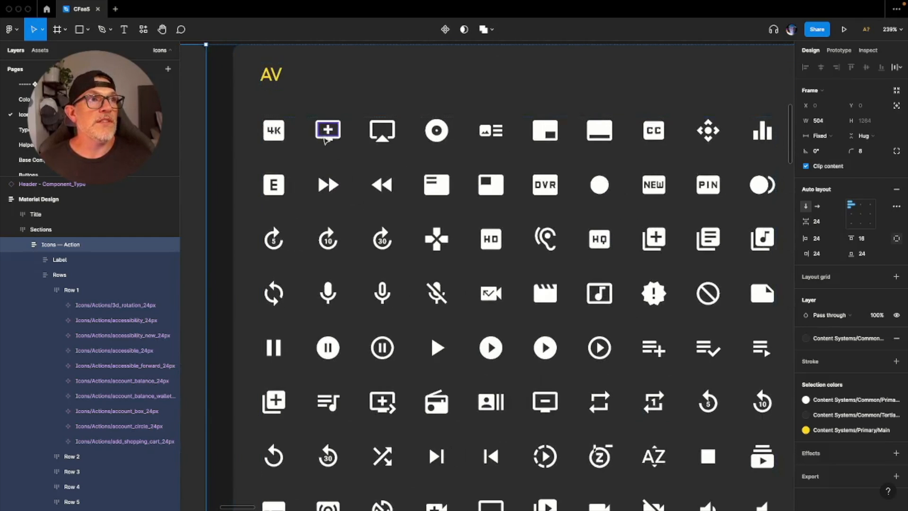
super+click(325, 131)
click(95, 306)
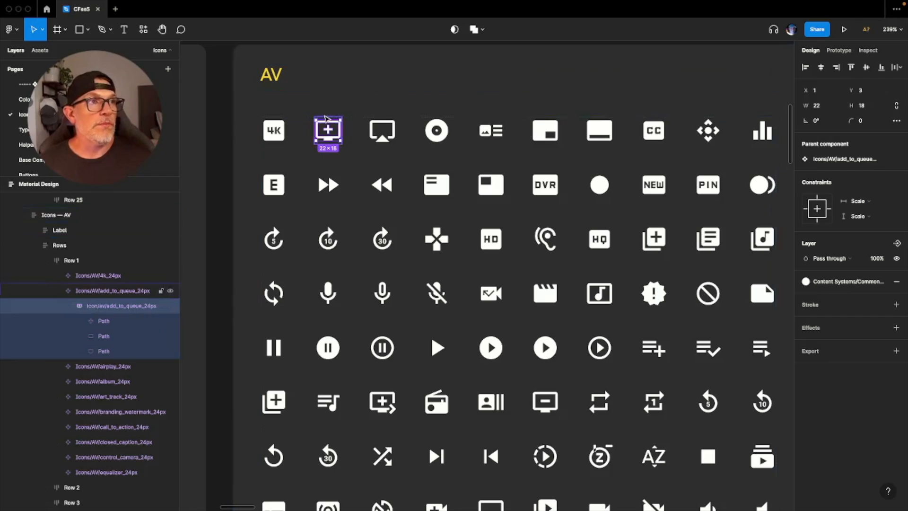
scroll(317, 124, up, 5)
scroll(326, 132, up, 8)
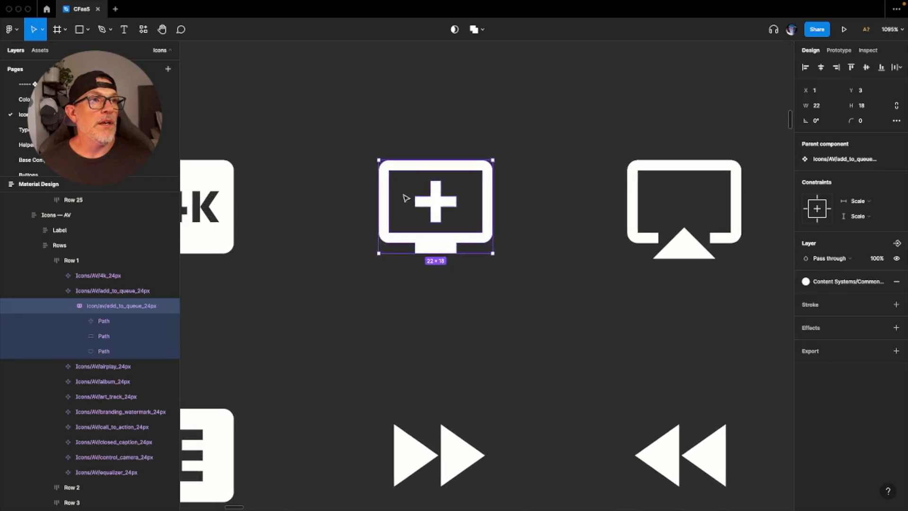
scroll(399, 230, up, 2)
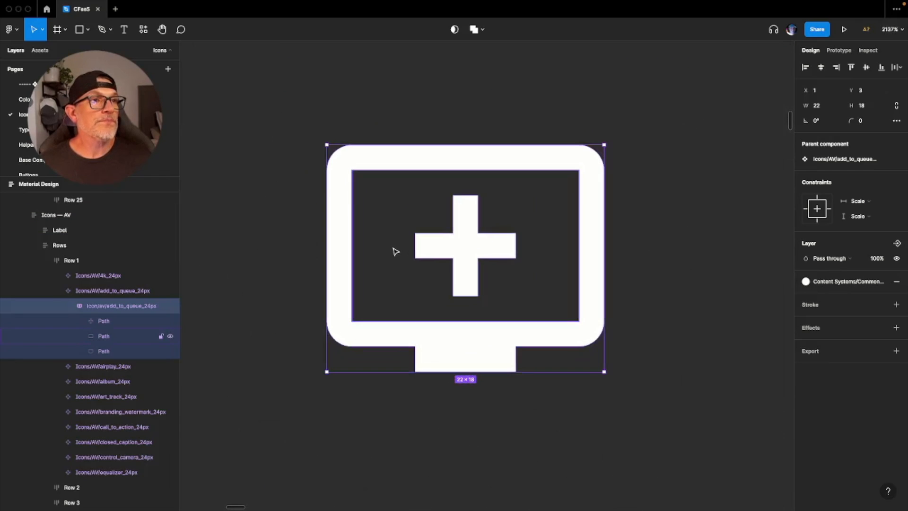
- Inspect the three Path layers inside add_to_queue_24px: the plus sign, the screen cutout and the monitor outline
click(105, 322)
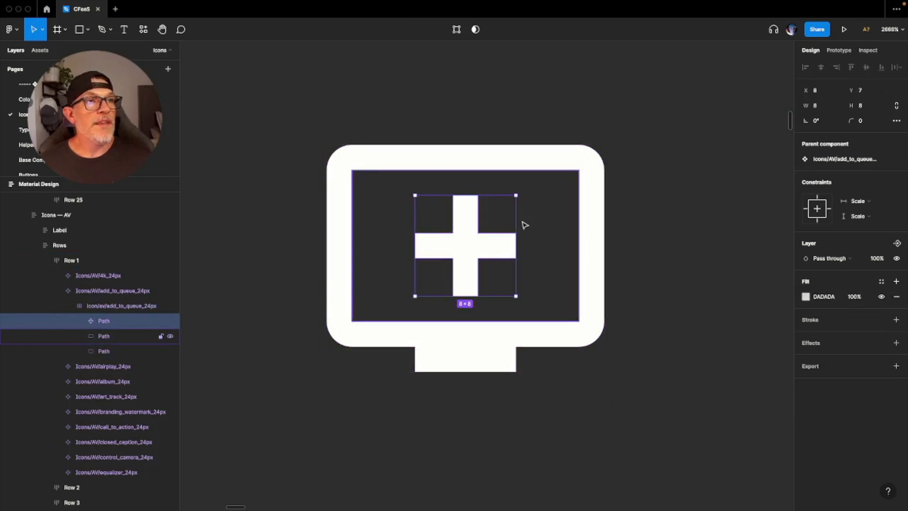
click(102, 336)
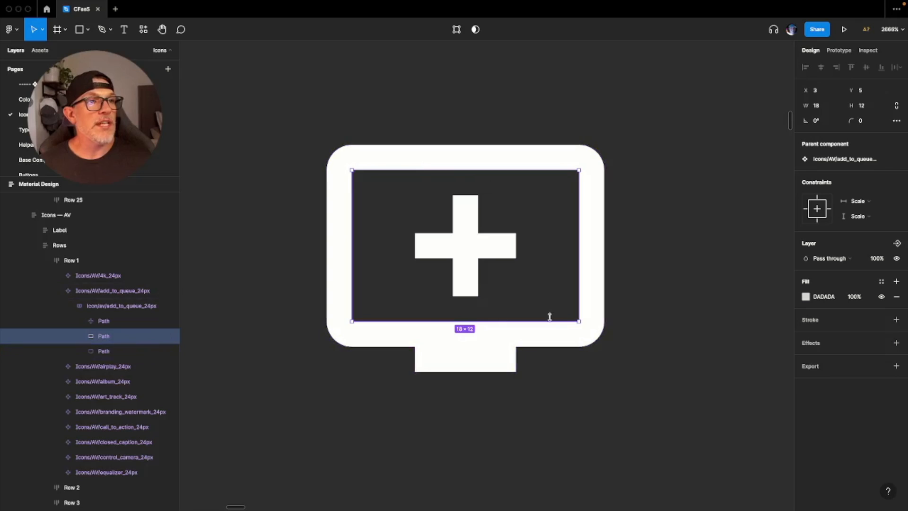
click(104, 352)
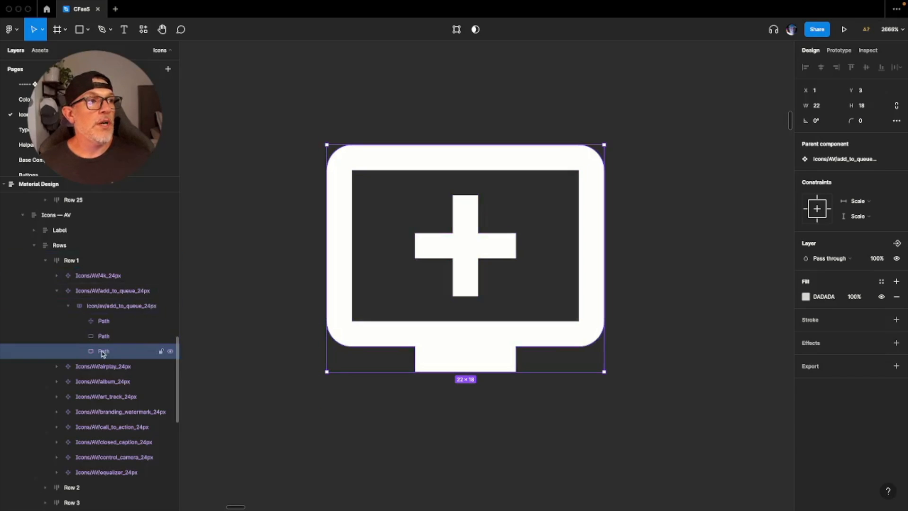
- Flatten the nested icon/av/add_to_queue_24px layer into a single vector
click(102, 308)
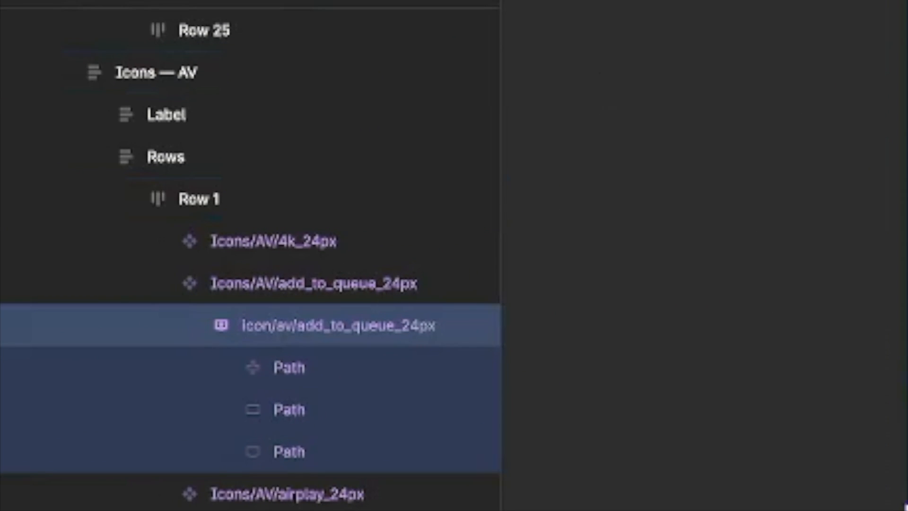
click(337, 1)
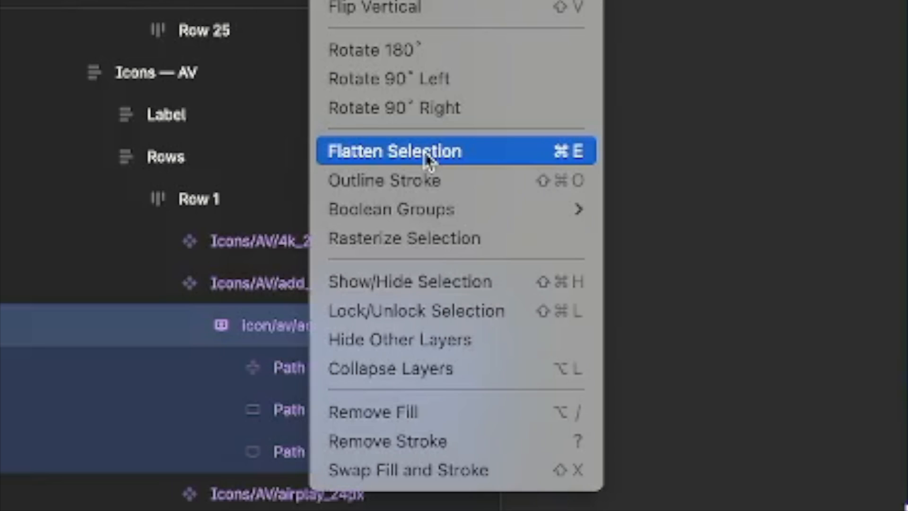
click(571, 159)
click(411, 152)
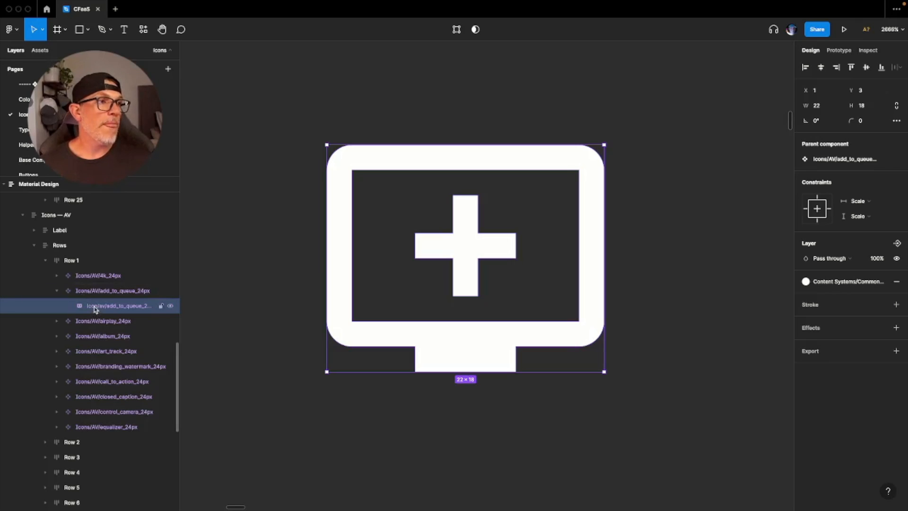
- Apply the Content Systems/Common Primary - Main color style to the flattened add_to_queue layer and rename it Icon
click(805, 282)
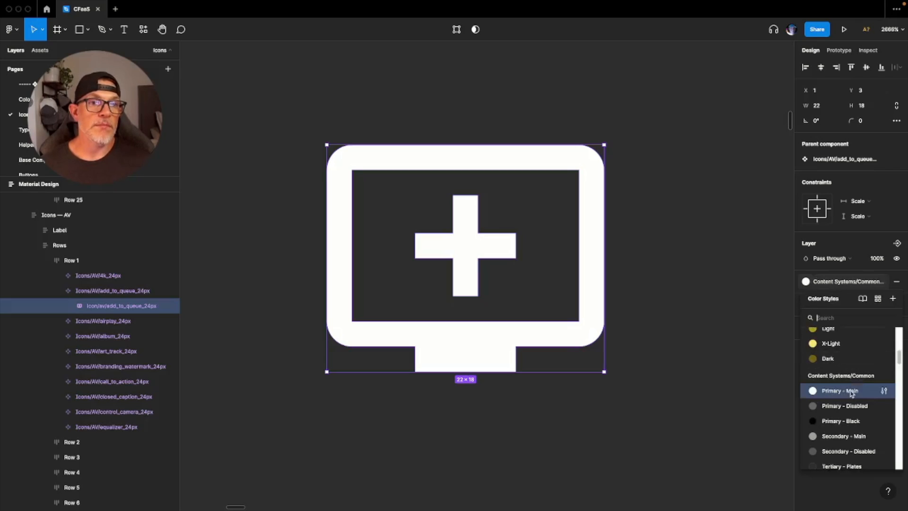
click(829, 392)
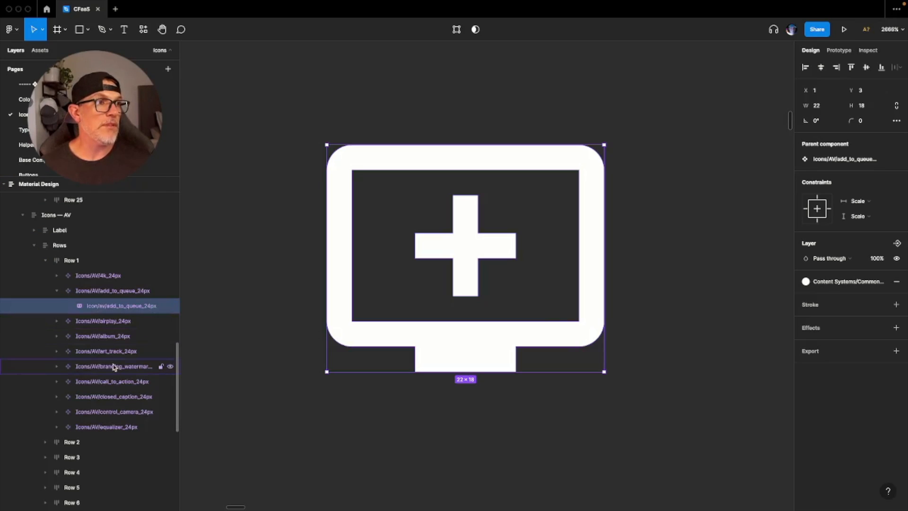
double_click(95, 306)
key(BackSpace)
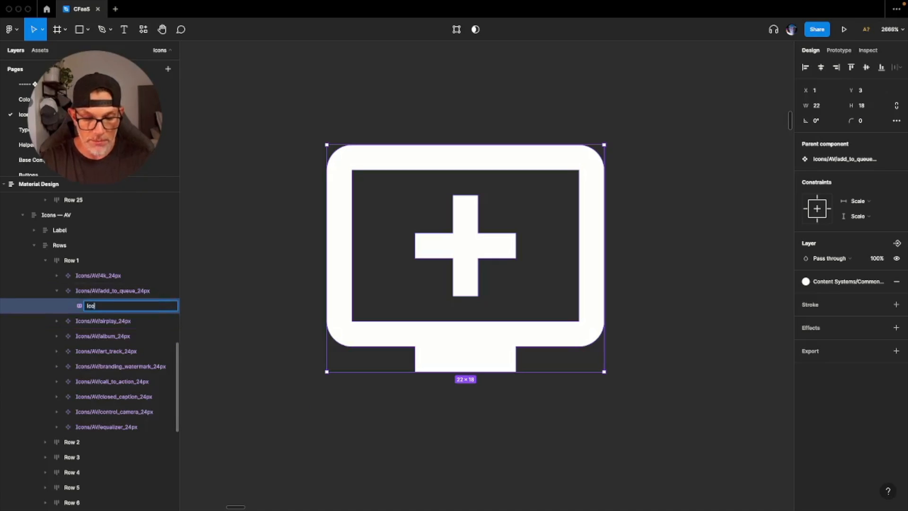
key(Return)
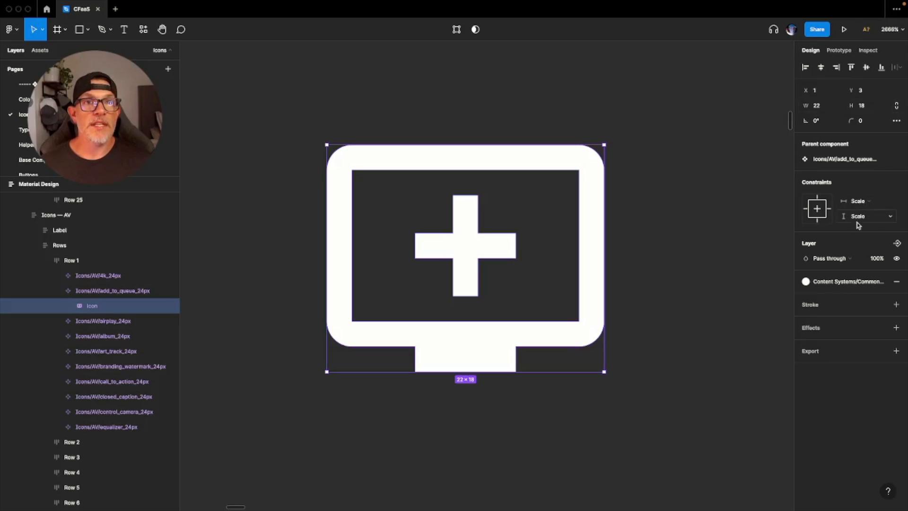
- Check the spacing between the Icon layer and its add_to_queue_24px component, and collapse the component
key(alt)
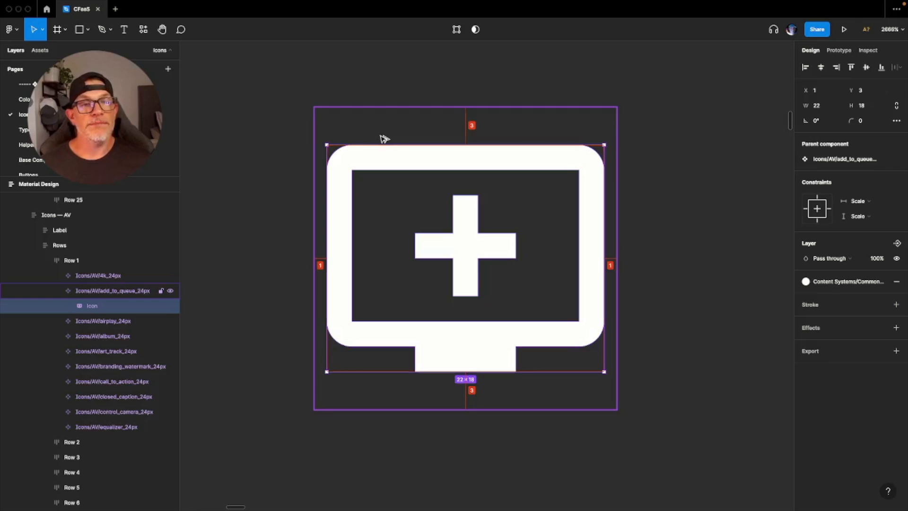
click(71, 292)
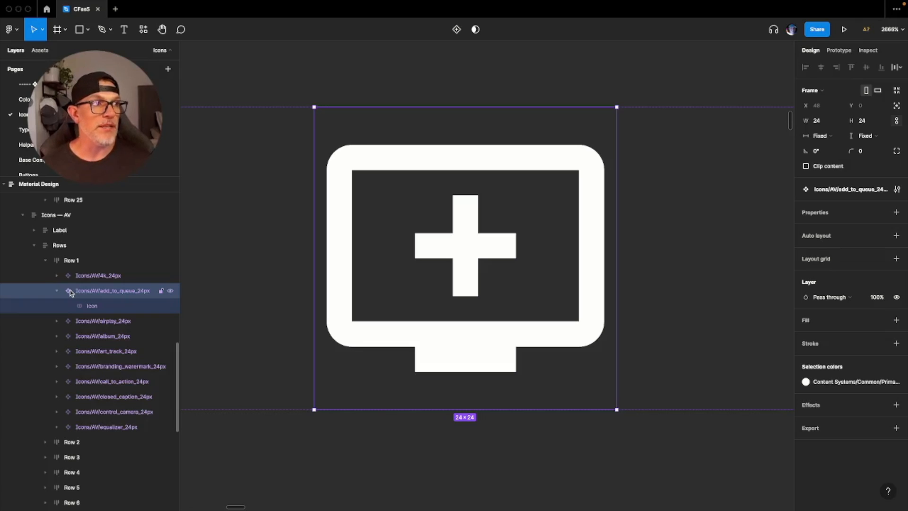
click(56, 292)
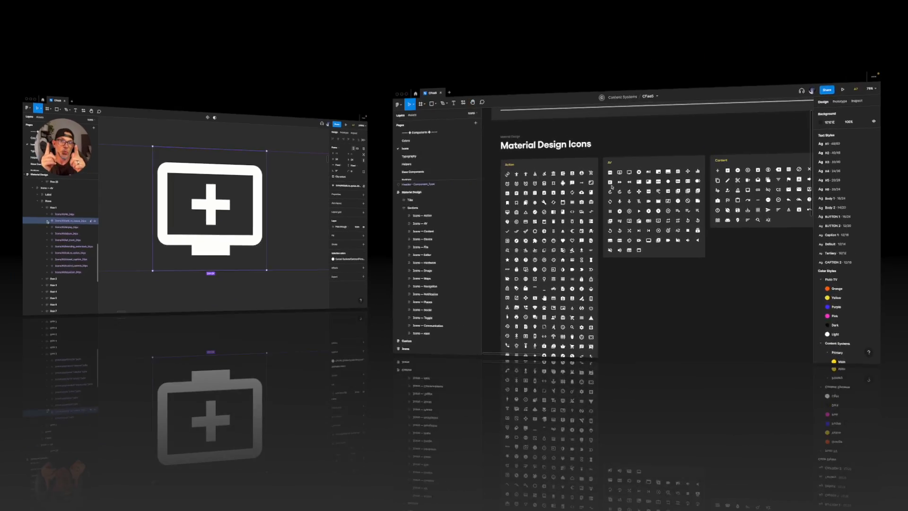
- Flatten the nested layer of the AV airplay_24px component and rename it Icon
scroll(444, 189, up, 10)
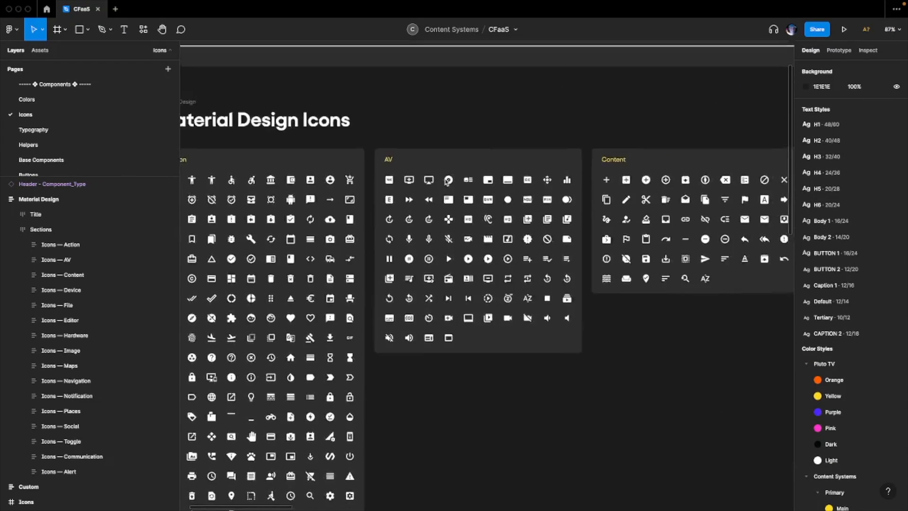
click(86, 382)
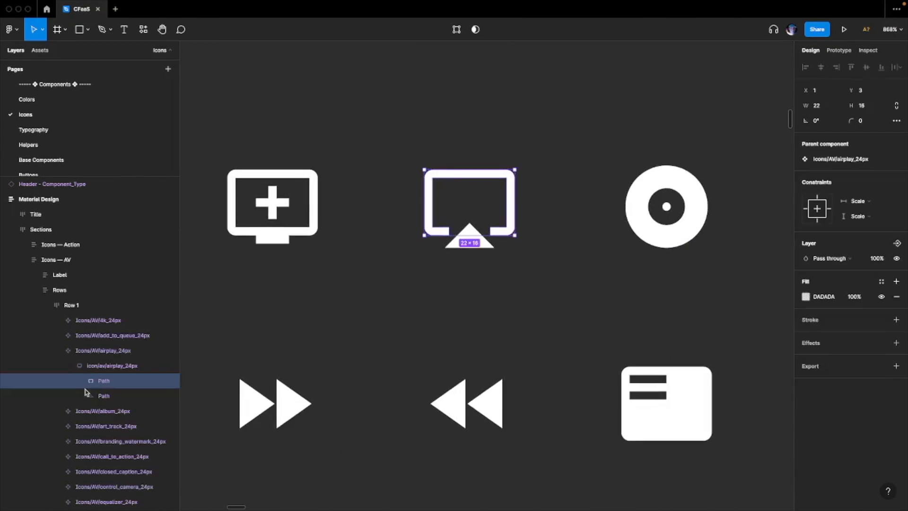
click(94, 365)
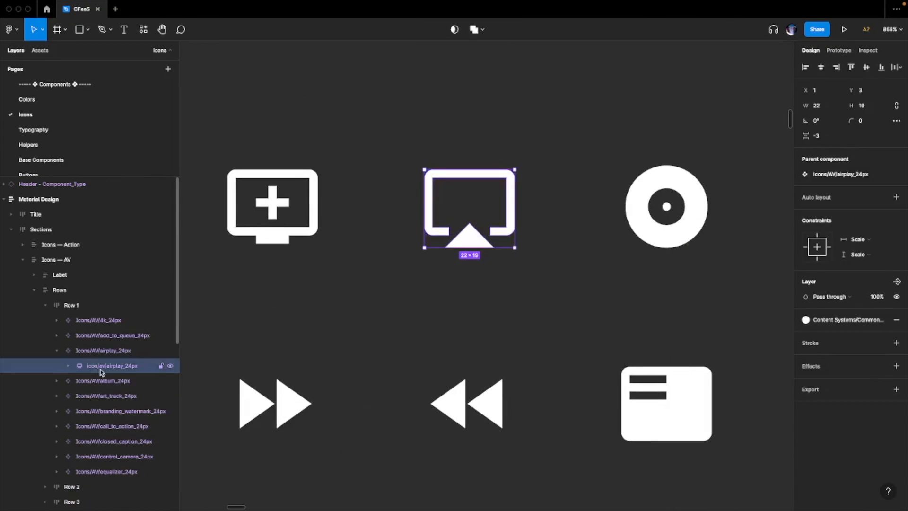
double_click(92, 366)
text(icon)
key(Return)
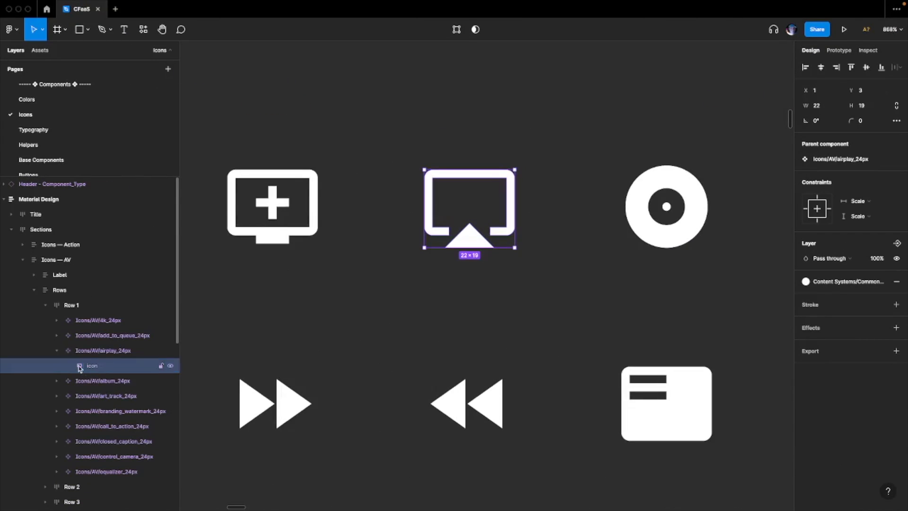
- Apply the Primary - Main color style to the Icon layer of airplay_24px
click(847, 283)
click(835, 391)
scroll(445, 192, up, 5)
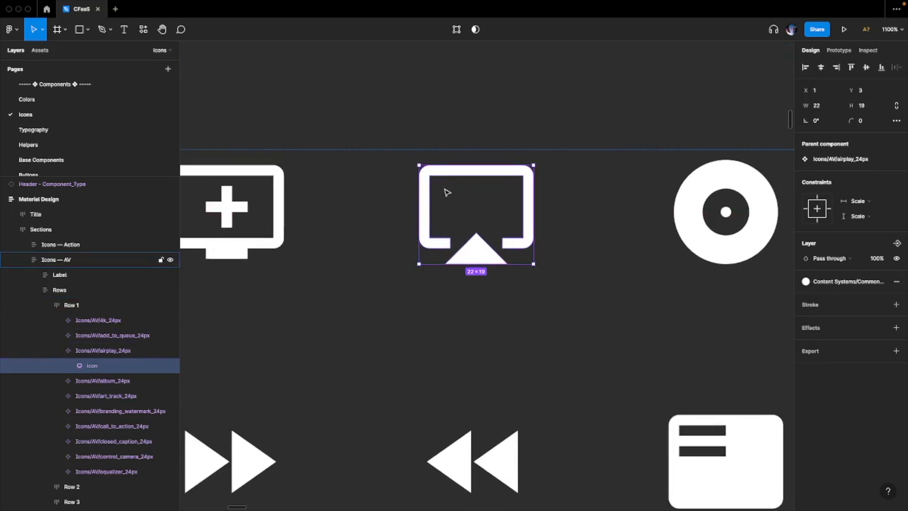
- Check the margins around the add_to_queue_24px Icon layer, and collapse the add_to_queue_24px and airplay_24px components
click(247, 196)
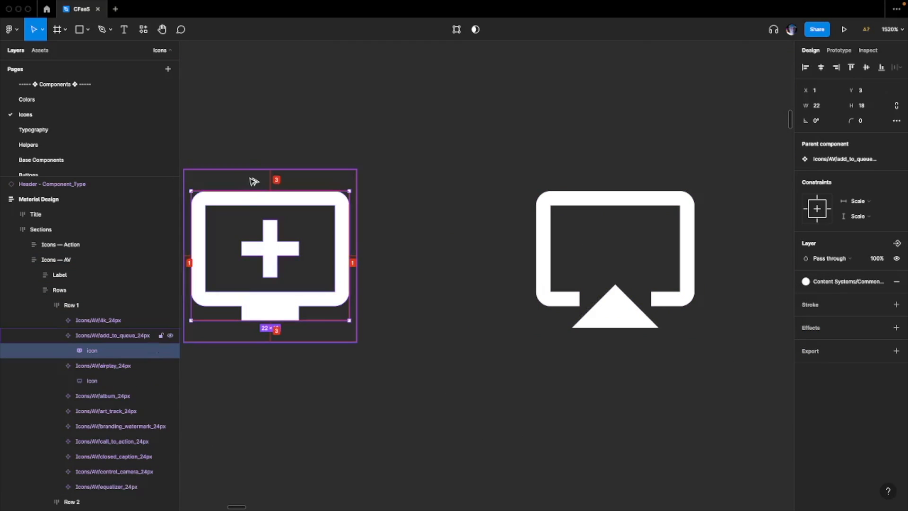
scroll(668, 255, right, 2)
click(57, 336)
click(85, 351)
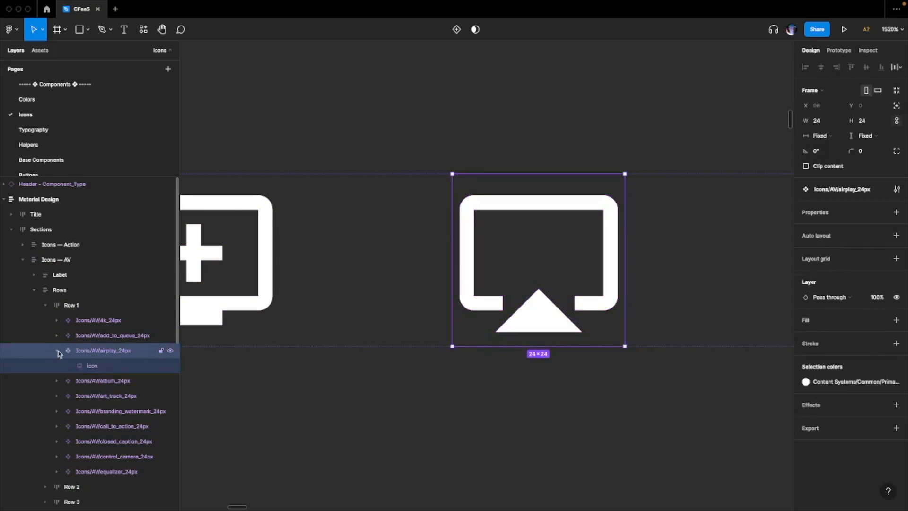
click(57, 350)
- Flatten the nested layer of the AV album_24px component and rename it Icon
click(57, 365)
click(95, 381)
scroll(409, 309, right, 9)
scroll(425, 359, left, 1)
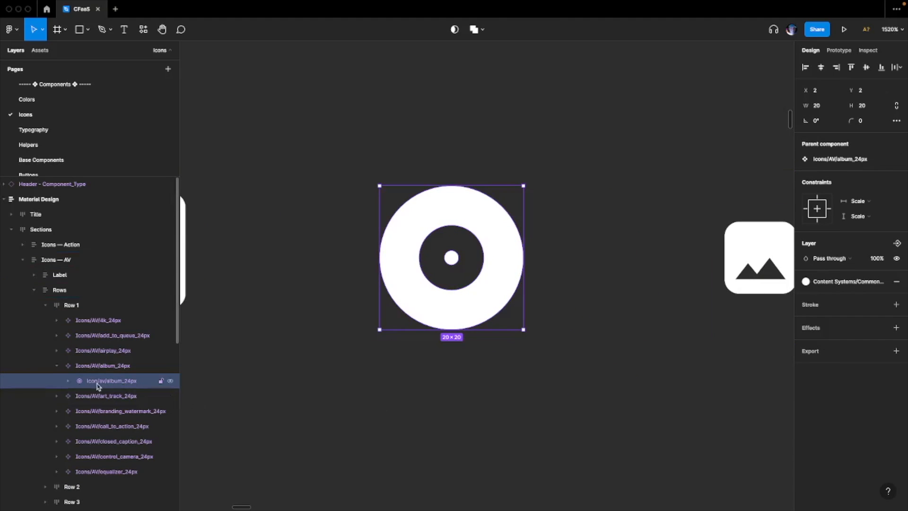
double_click(77, 380)
text(Icon)
key(Return)
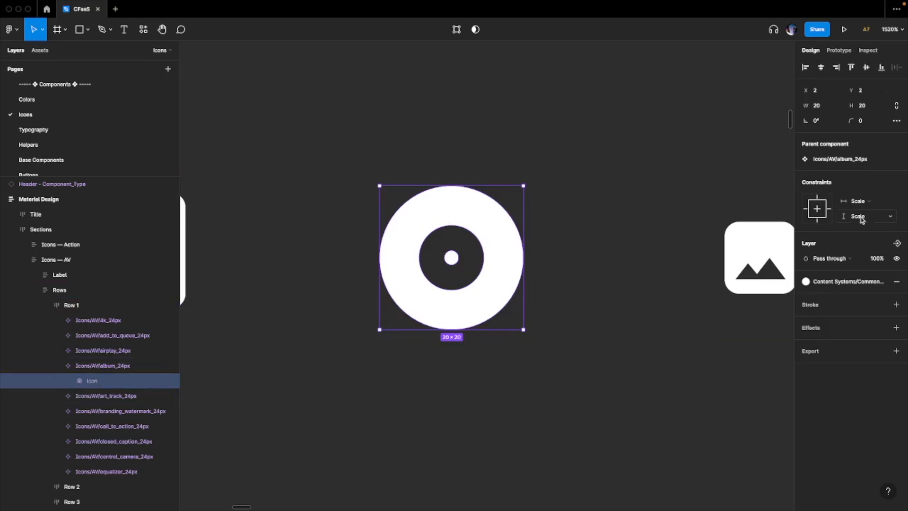
- Constrain the proportions of the Icon layers in album_24px and airplay_24px
scroll(351, 287, right, 2)
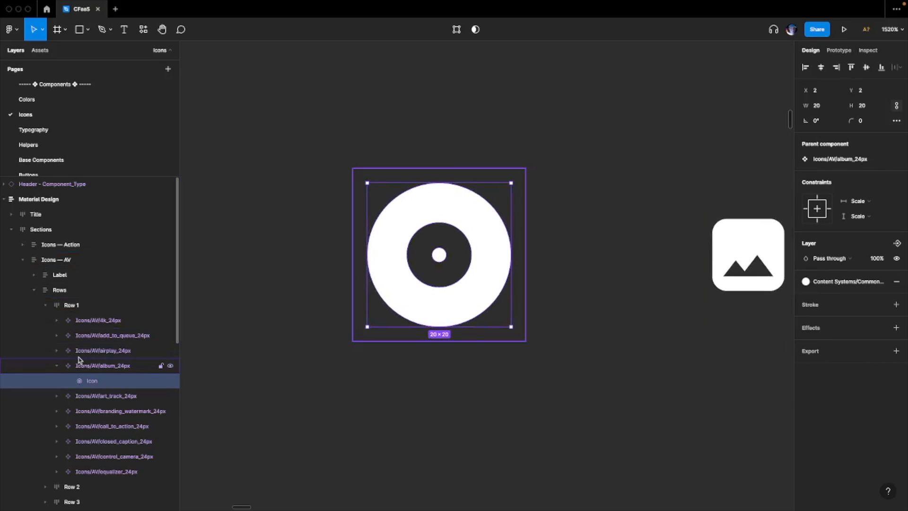
click(57, 350)
click(92, 365)
scroll(376, 340, left, 9)
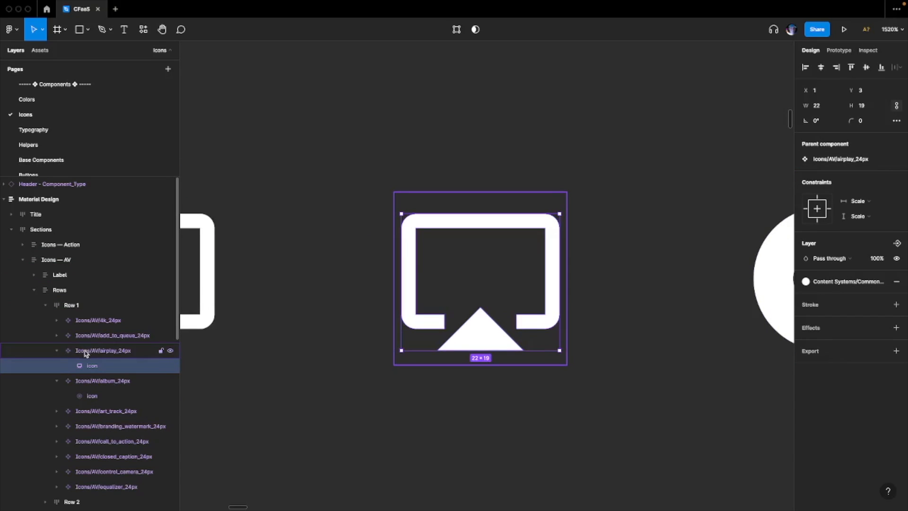
- Constrain the proportions of the add_to_queue_24px Icon layer and collapse the airplay, album and add_to_queue components
click(57, 351)
click(57, 367)
click(57, 337)
click(92, 350)
click(896, 105)
click(57, 336)
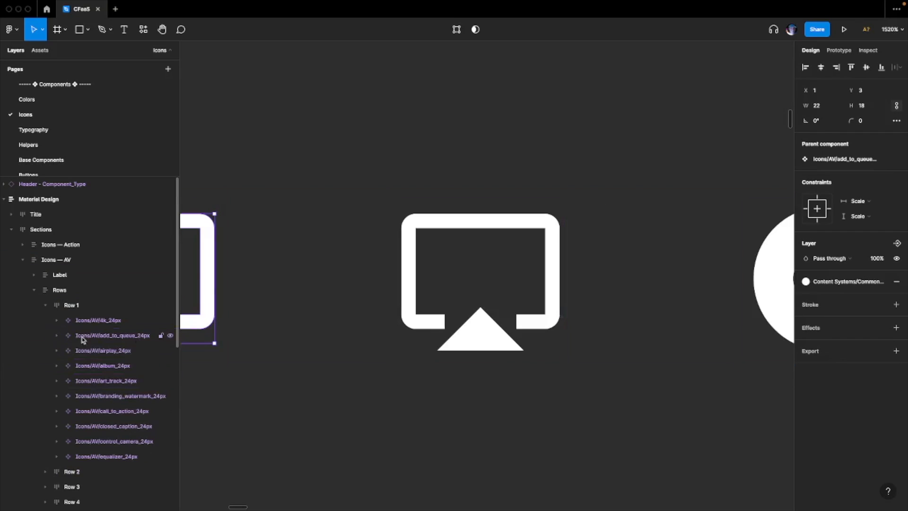
- Constrain the proportions of the nested layer in 4k_24px and collapse the component
scroll(348, 314, left, 12)
click(348, 314)
click(57, 321)
click(92, 335)
click(897, 106)
click(57, 323)
click(57, 323)
- Flatten the nested layer of the AV art_track_24px component and rename it Icon
click(101, 381)
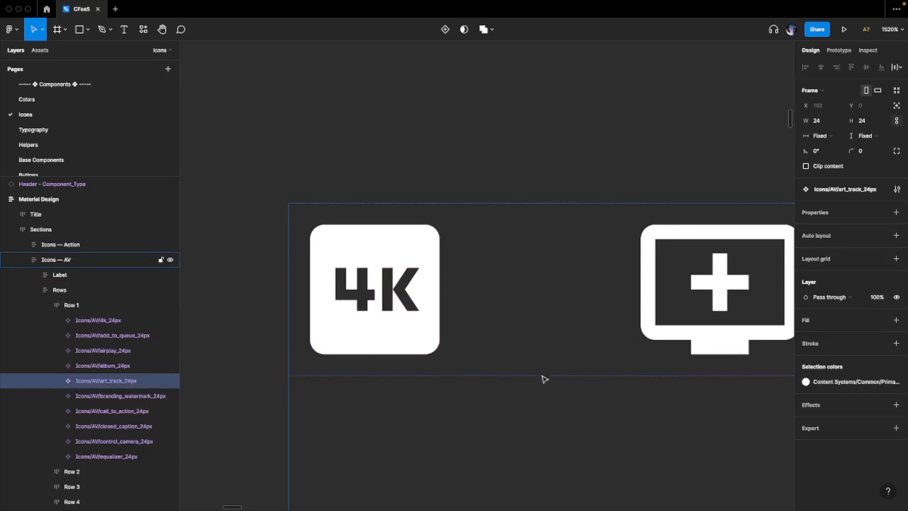
scroll(543, 379, right, 20)
scroll(489, 311, left, 1)
click(56, 382)
click(113, 396)
double_click(114, 396)
text(icon)
key(Return)
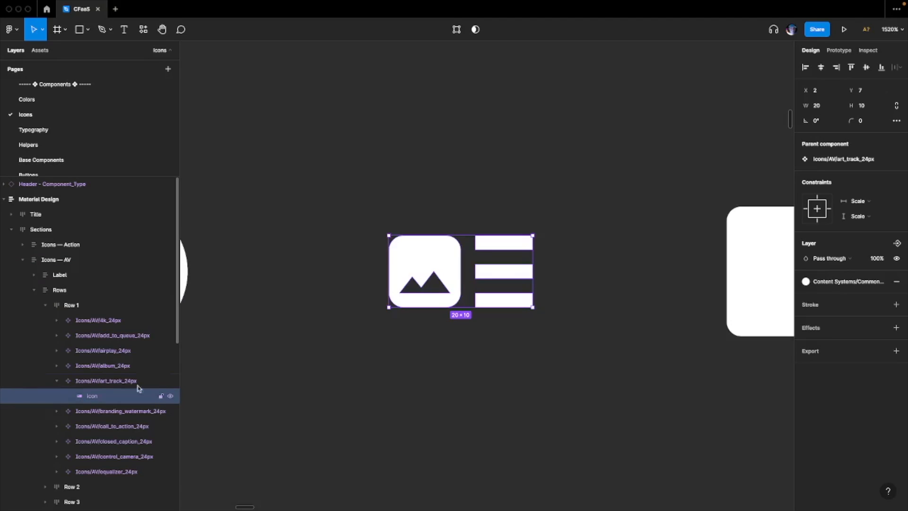
- Collapse art_track_24px and expand the remaining Row 1 components from branding_watermark_24px to equalizer_24px
click(56, 380)
click(56, 396)
click(57, 426)
click(57, 456)
click(57, 486)
scroll(91, 417, down, 3)
click(57, 403)
- Rename the nested layers of the Row 1 components from branding_watermark_24px to equalizer_24px as Icon
click(105, 300)
click(93, 330)
click(91, 359)
click(89, 419)
super+click(90, 389)
super+click(91, 358)
super+click(91, 328)
super+click(93, 298)
key(super+r)
text(icon)
key(Return)
- Rename the nested layers of all components in Rows 2 to 9 of the AV section as Icon
click(49, 283)
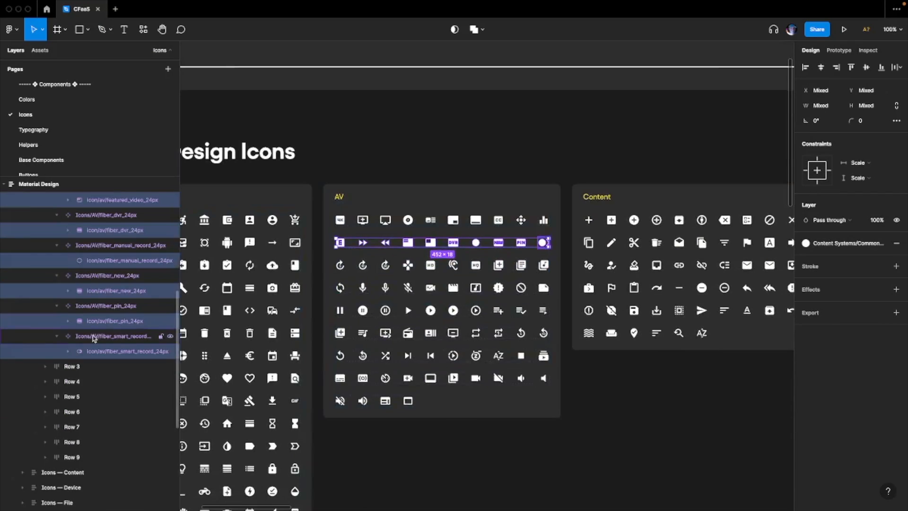
right_click(102, 355)
click(123, 361)
text(icon)
key(Return)
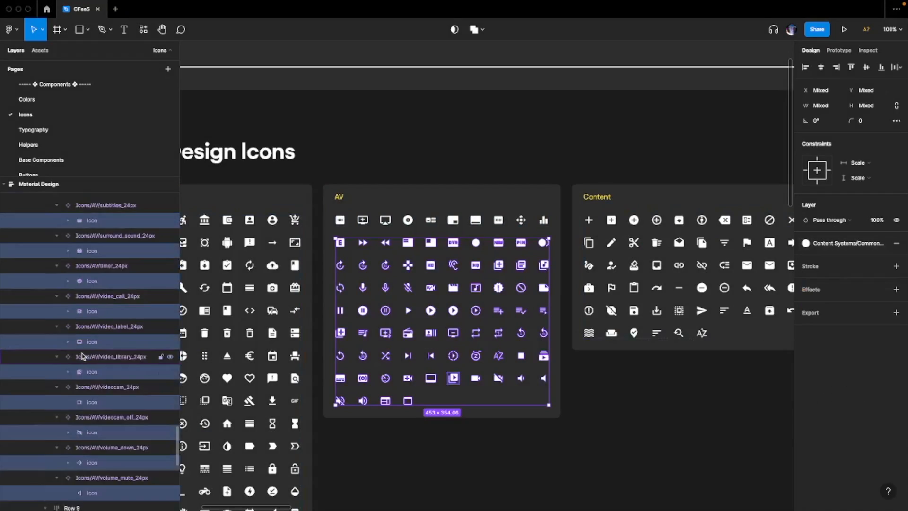
- Flatten the Icon layers in Row 2 of the AV section and collapse the row
click(91, 442)
scroll(90, 407, down, 3)
click(93, 376)
key(super+e)
super+click(92, 343)
scroll(97, 378, up, 4)
click(46, 257)
- Flatten the Icon layers in Row 3 of the AV section individually
super+click(91, 353)
scroll(91, 353, up, 10)
click(91, 284)
key(super+e)
click(91, 314)
key(super+e)
- Select all Row 3 Icon layers together, constrain their proportions and collapse the row
scroll(91, 378, down, 4)
click(97, 415)
scroll(95, 360, up, 3)
super+click(91, 236)
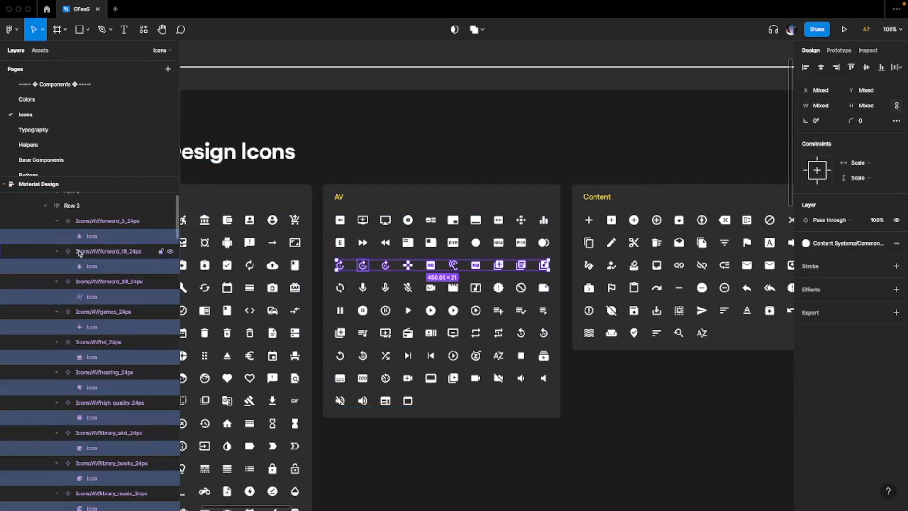
click(90, 221)
click(45, 205)
- Flatten the Icon layers in Row 4 of the AV section and select them all together
click(73, 223)
click(89, 416)
key(super+e)
super+click(95, 247)
super+click(95, 217)
scroll(76, 302, down, 4)
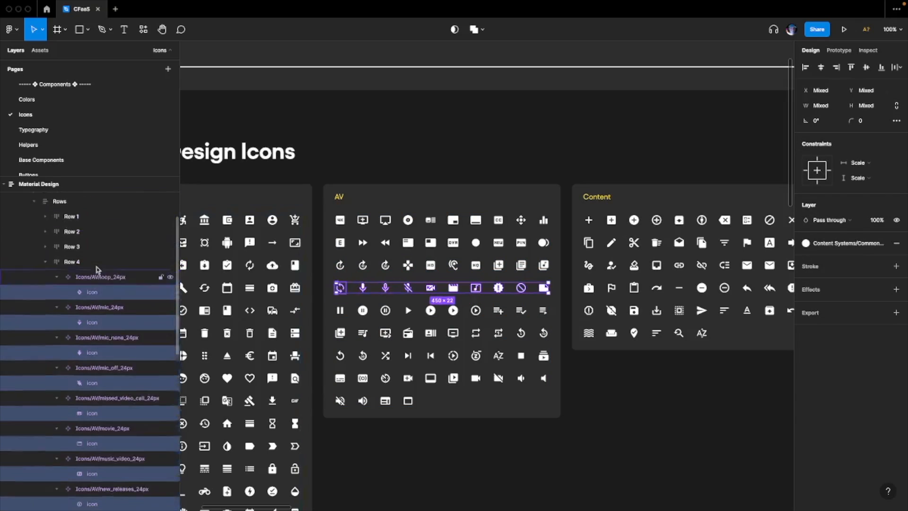
- Flatten the Icon layers in Row 5 of the AV section and collapse the row
click(92, 351)
key(super+e)
scroll(89, 321, up, 4)
click(92, 233)
super+click(76, 363)
shift+click(67, 288)
click(46, 247)
- Hide the page list, select the flattened Icon layers of Row 6 in the AV section together, and collapse the row
click(46, 262)
click(102, 277)
shift+click(96, 416)
key(Return)
click(89, 339)
click(162, 50)
click(89, 142)
super+click(89, 292)
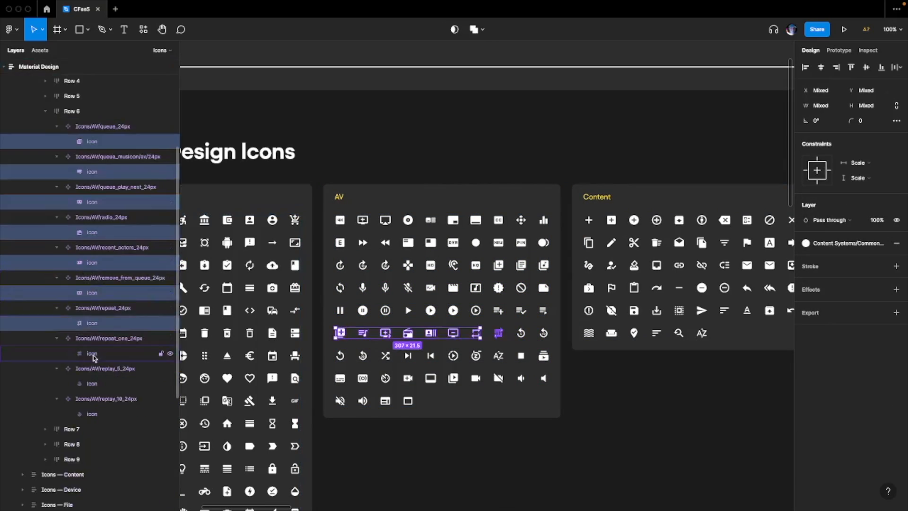
scroll(473, 378, up, 3)
click(45, 156)
- Flatten the Icon layers in Row 7 of the AV section, select them together and collapse the row
click(45, 171)
click(92, 473)
key(super+e)
click(92, 443)
click(92, 412)
super+click(92, 443)
click(45, 171)
- Select the flattened Icon layers of Row 8 together, from volume_mute_24px up to subtitles_24px
click(46, 186)
click(74, 189)
key(Return)
key(Return)
click(91, 344)
click(91, 436)
super+click(91, 405)
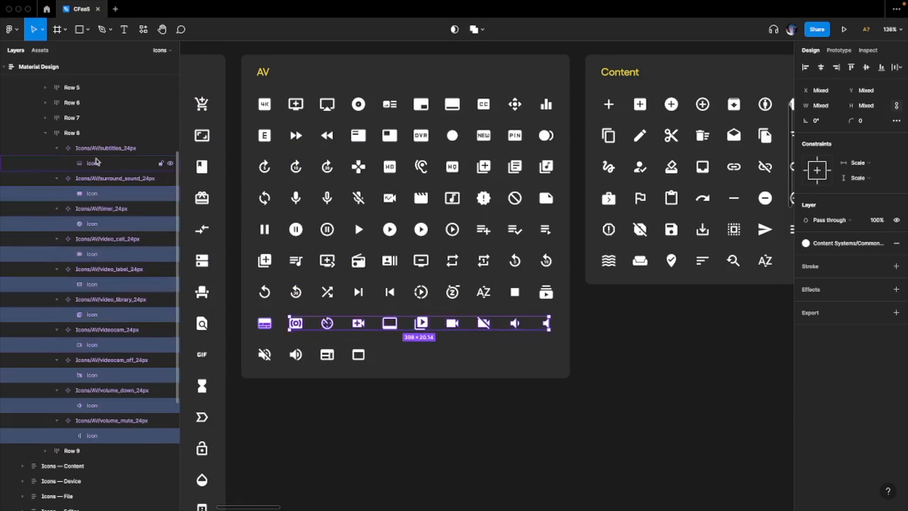
super+click(92, 192)
super+click(90, 162)
scroll(81, 217, up, 2)
- Expand Row 9 of the AV section and select its four components from volume_off_24px to web_asset_24px
click(72, 202)
key(Return)
key(super+e)
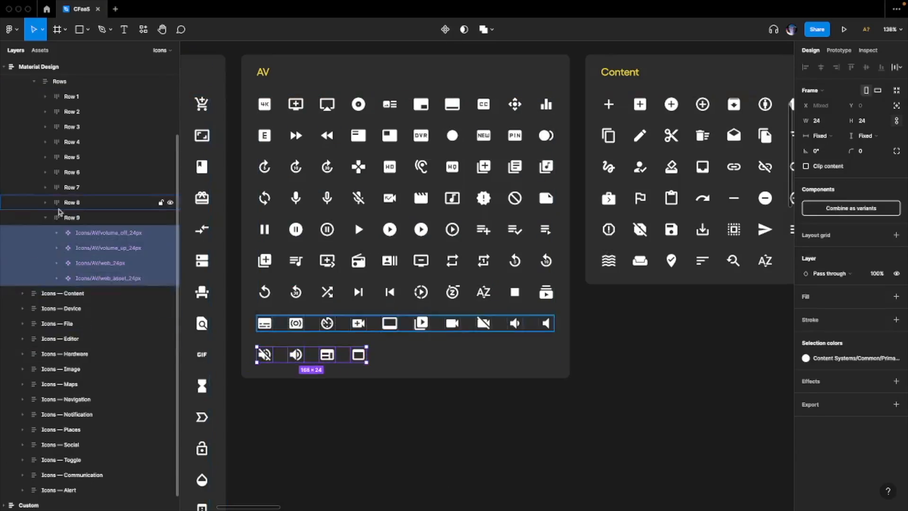
click(62, 115)
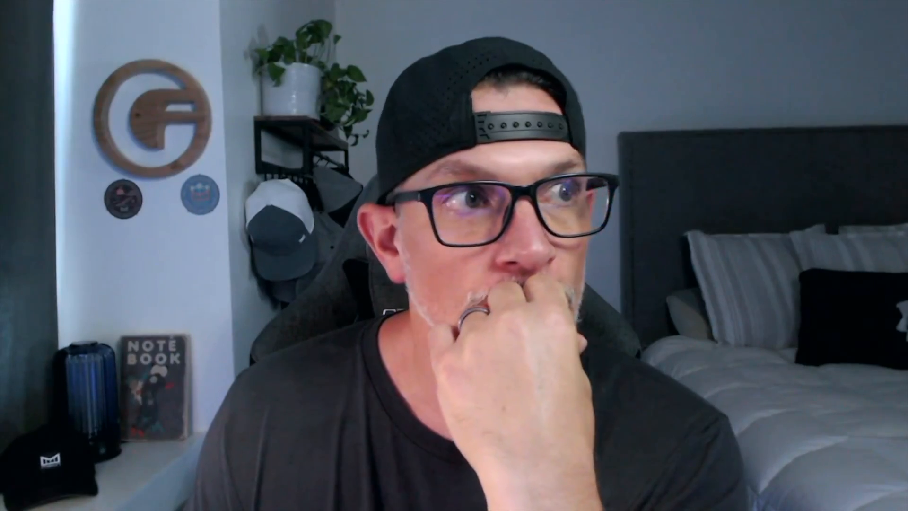